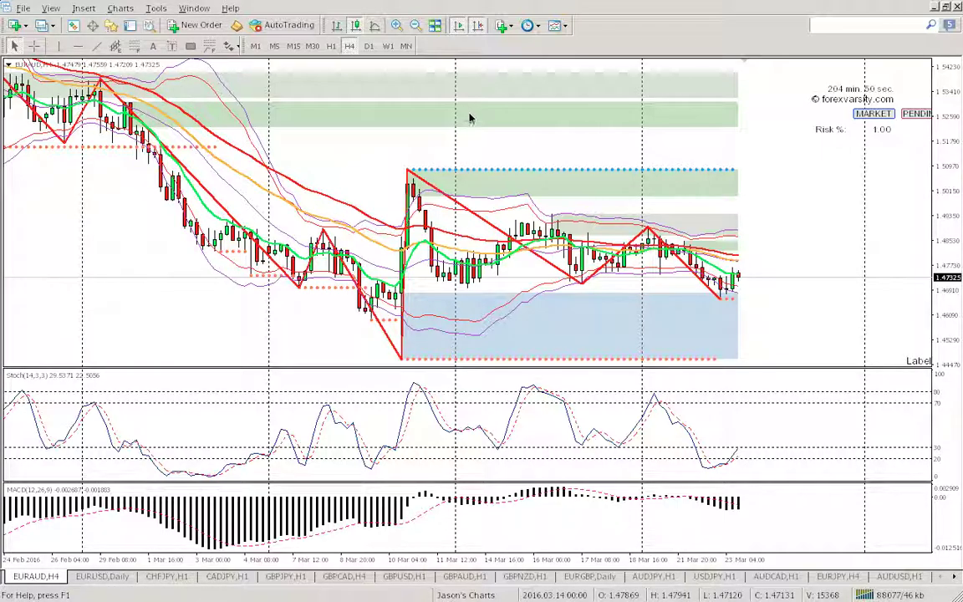
- Check the period, deviation and style parameters of the red and the violet Bollinger Bands on the EURAUD H4 chart
right_click(490, 215)
click(526, 221)
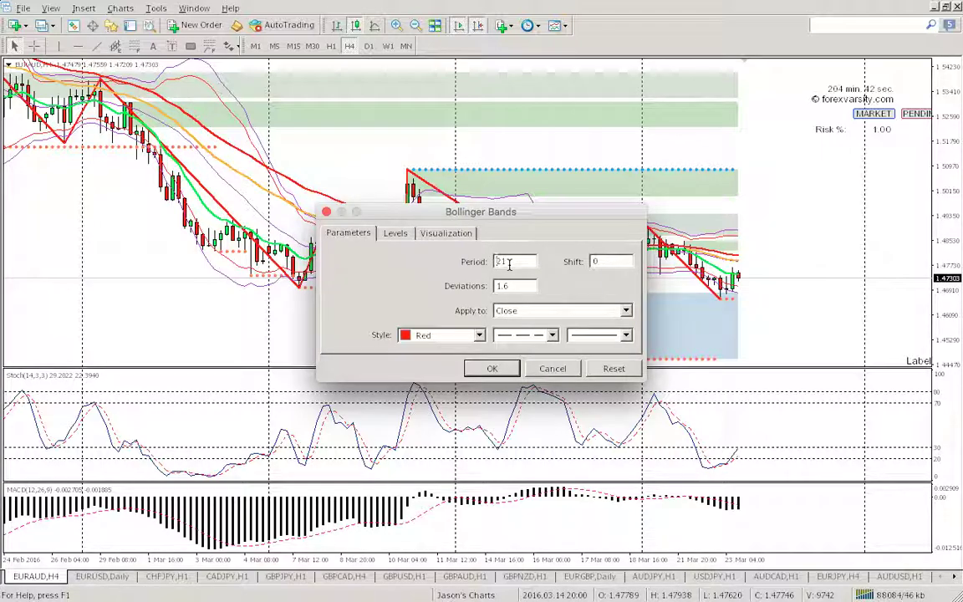
key(Return)
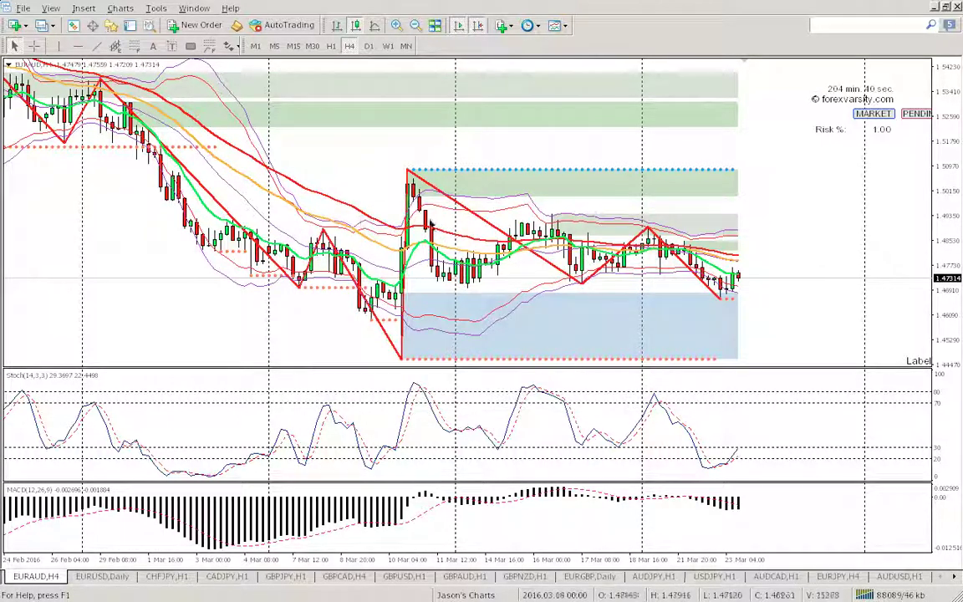
right_click(491, 200)
click(500, 208)
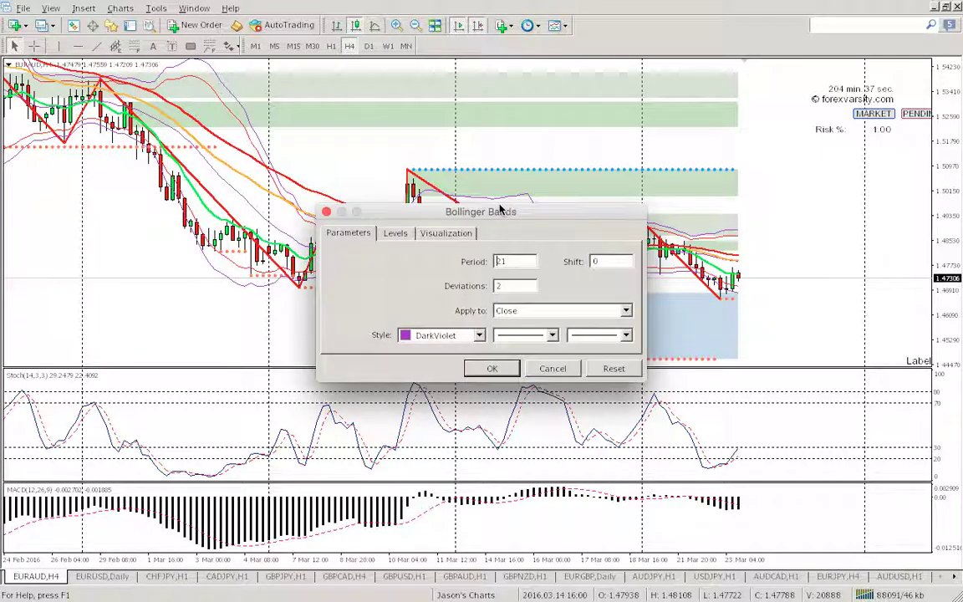
click(325, 211)
- Examine how price meets both Bollinger Bands at the EURAUD H4 swing highs and lows from January to March 2016
scroll(426, 24, up, 5)
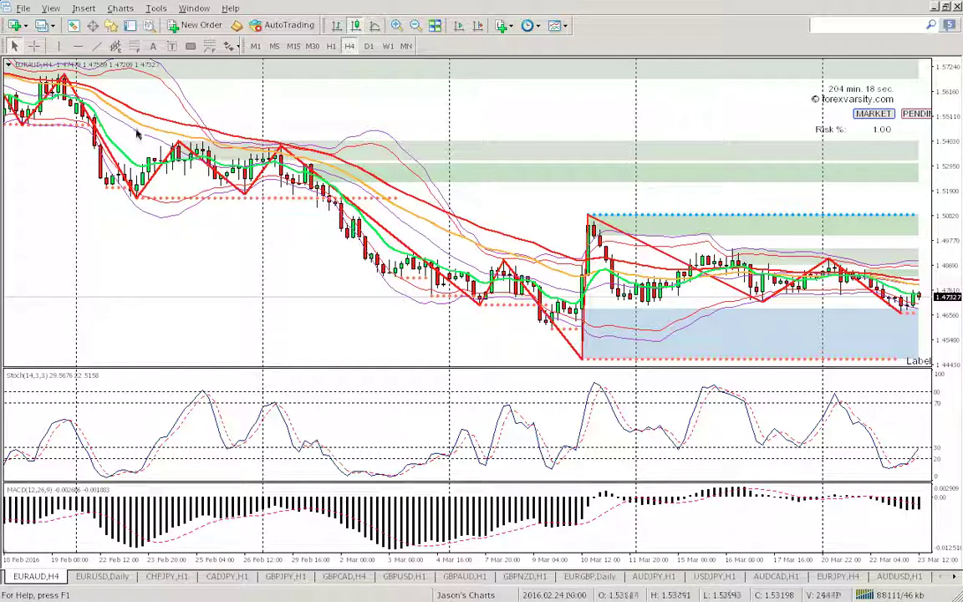
mouse_move(164, 142)
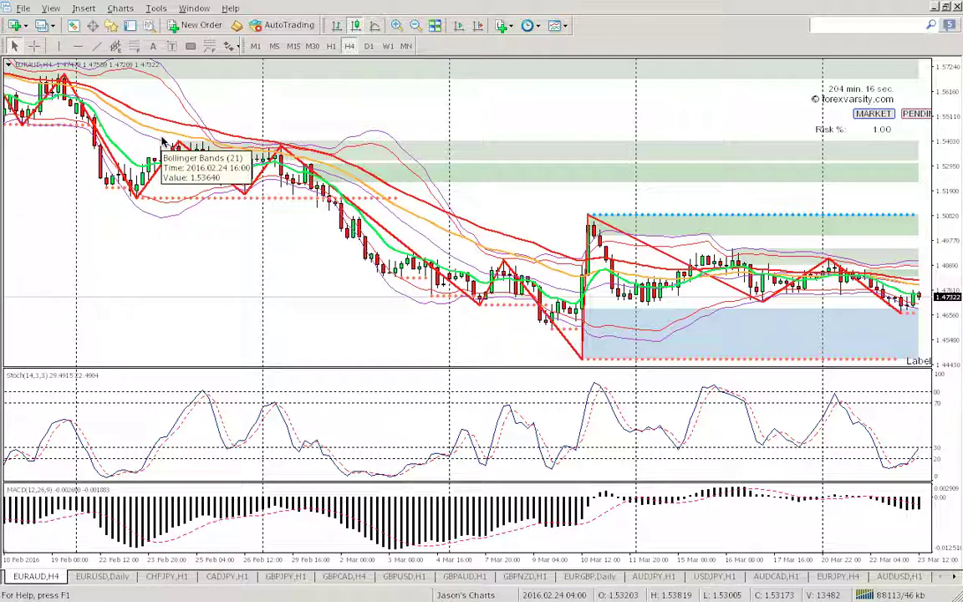
mouse_move(335, 127)
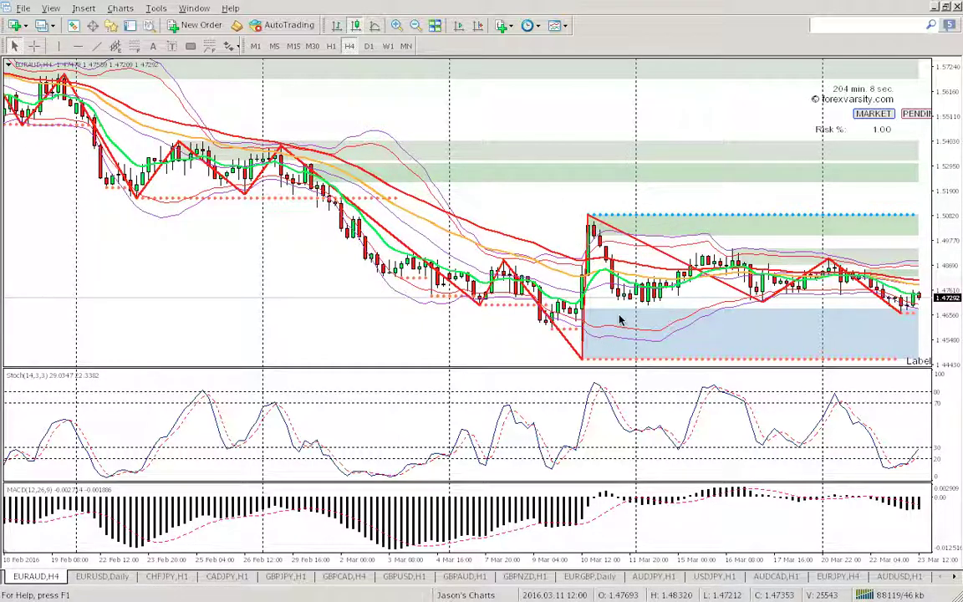
mouse_move(620, 321)
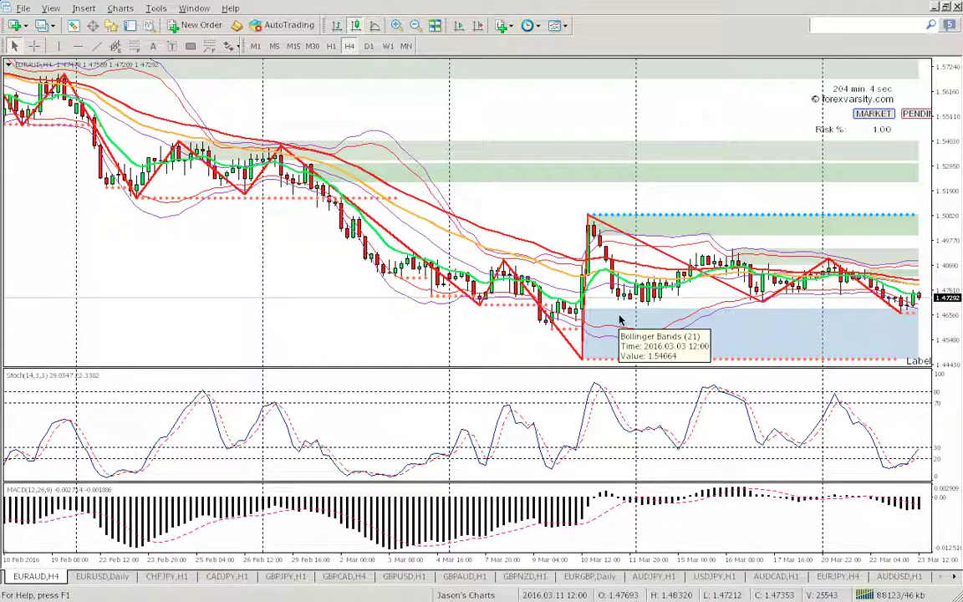
mouse_move(620, 146)
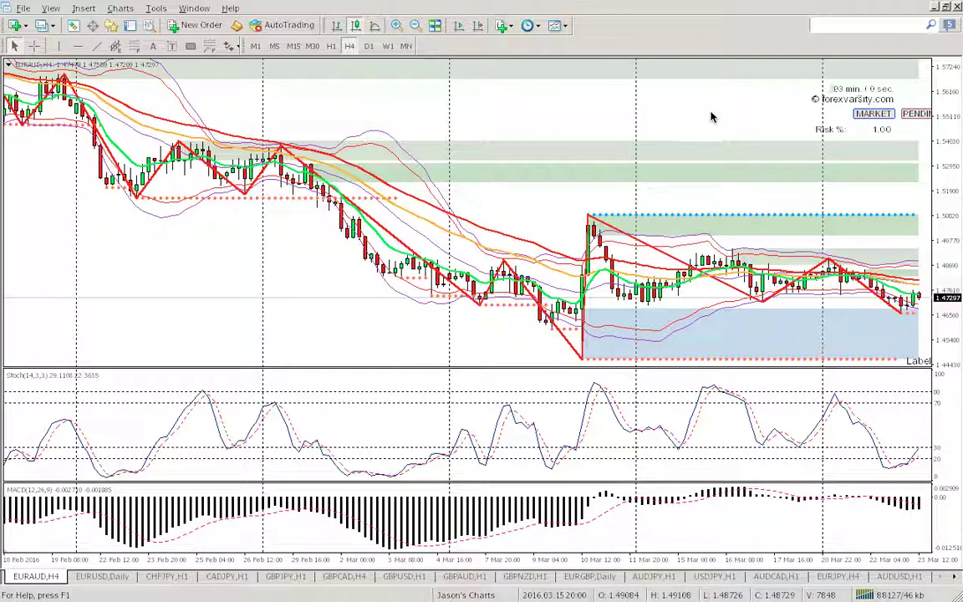
drag(369, 92, 673, 125)
mouse_move(258, 208)
mouse_down()
mouse_move(334, 226)
mouse_move(502, 221)
mouse_up()
drag(178, 218, 381, 171)
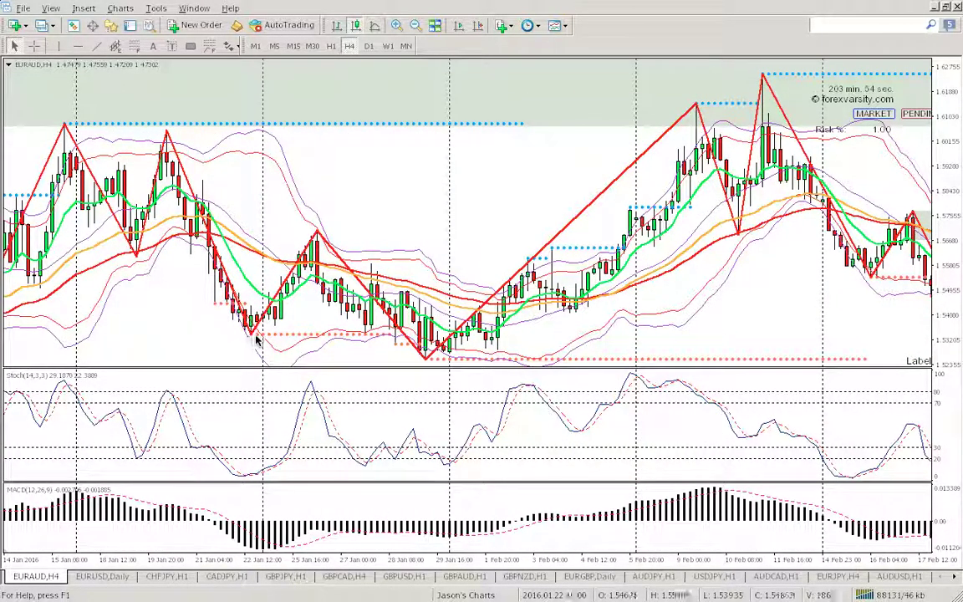
mouse_move(256, 336)
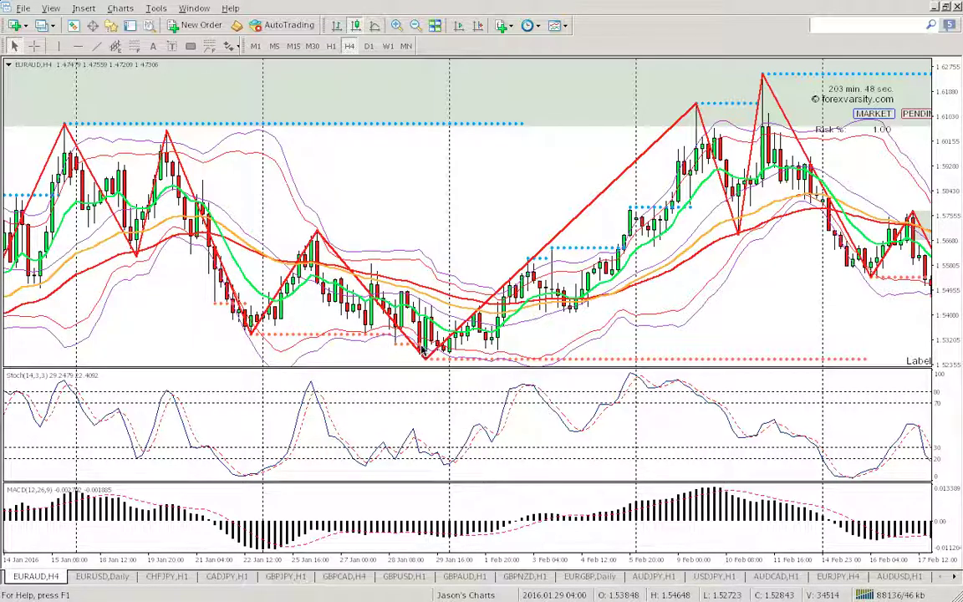
mouse_move(422, 349)
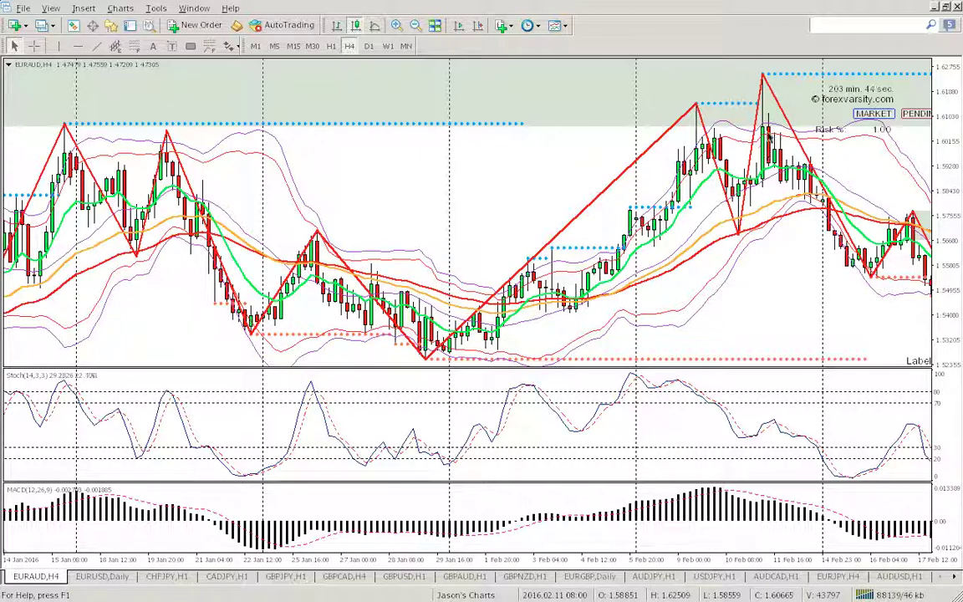
drag(728, 98, 576, 100)
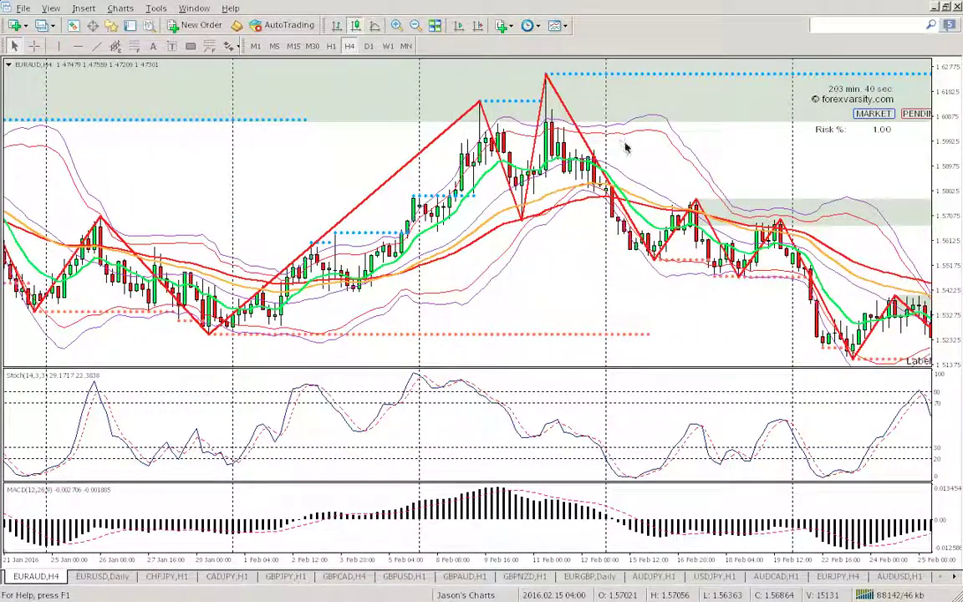
drag(812, 214, 688, 140)
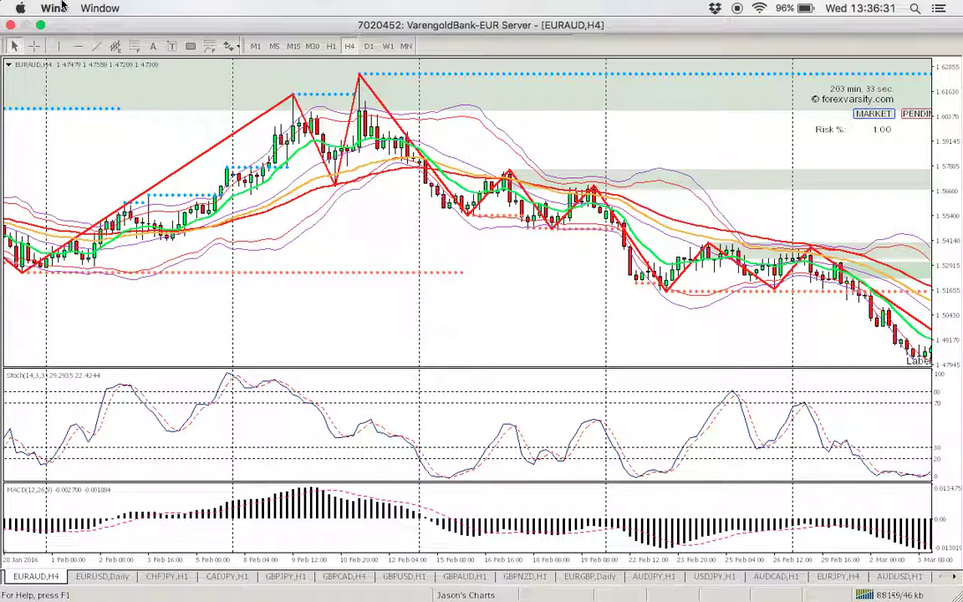
drag(599, 316, 253, 226)
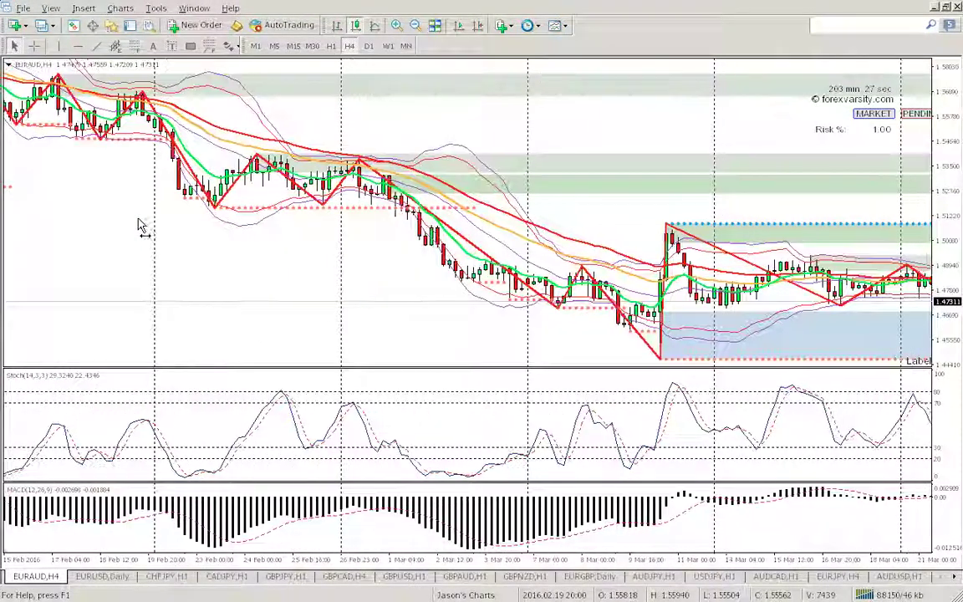
drag(572, 204, 458, 171)
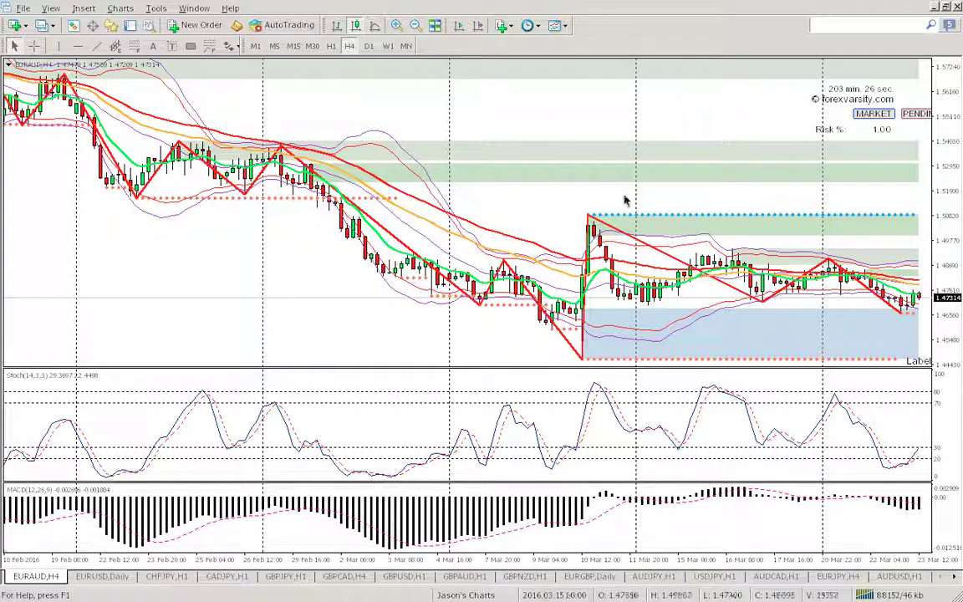
- Draw a Fibonacci retracement from the 22 October 2015 swing high down to the swing low that follows it
scroll(278, 119, up, 5)
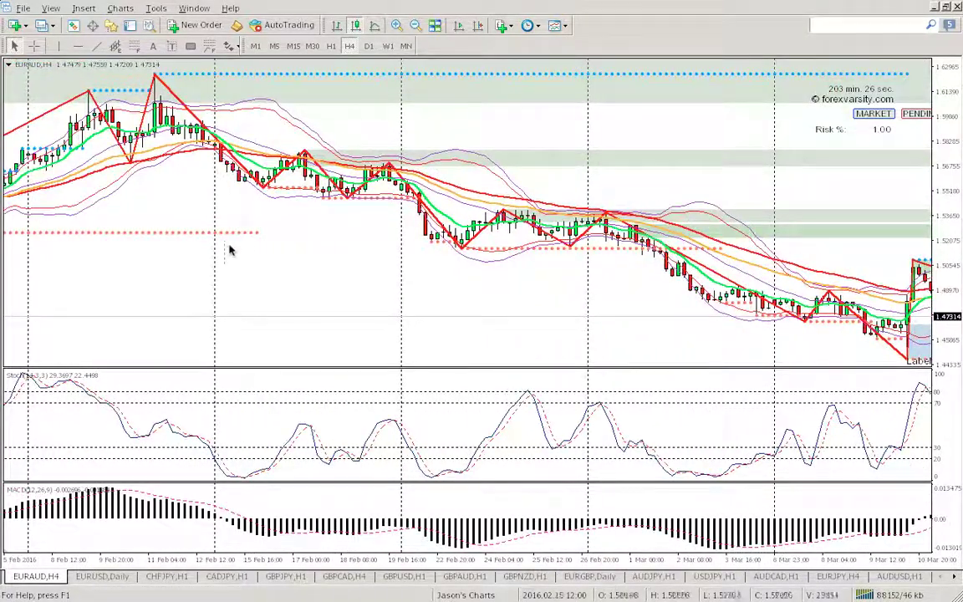
mouse_move(494, 273)
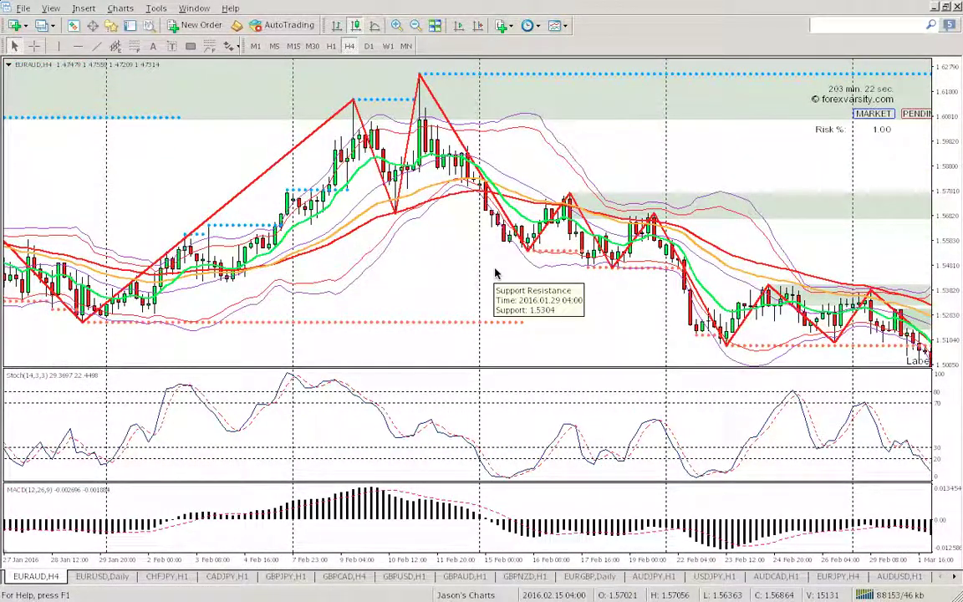
scroll(501, 275, up, 2)
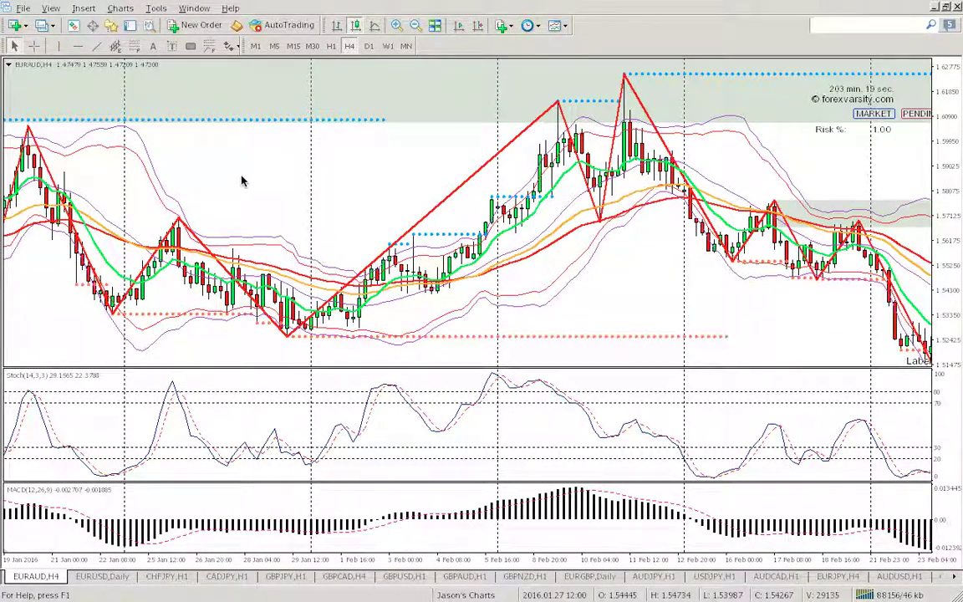
drag(242, 181, 501, 189)
drag(117, 120, 371, 146)
drag(78, 158, 327, 177)
drag(179, 126, 794, 155)
drag(125, 159, 414, 200)
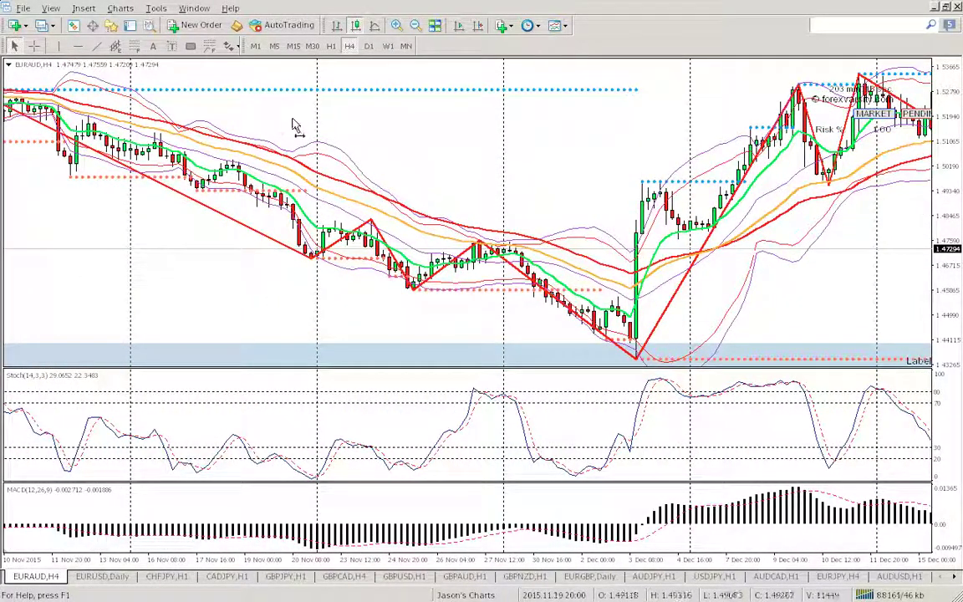
drag(278, 126, 519, 168)
drag(168, 205, 524, 273)
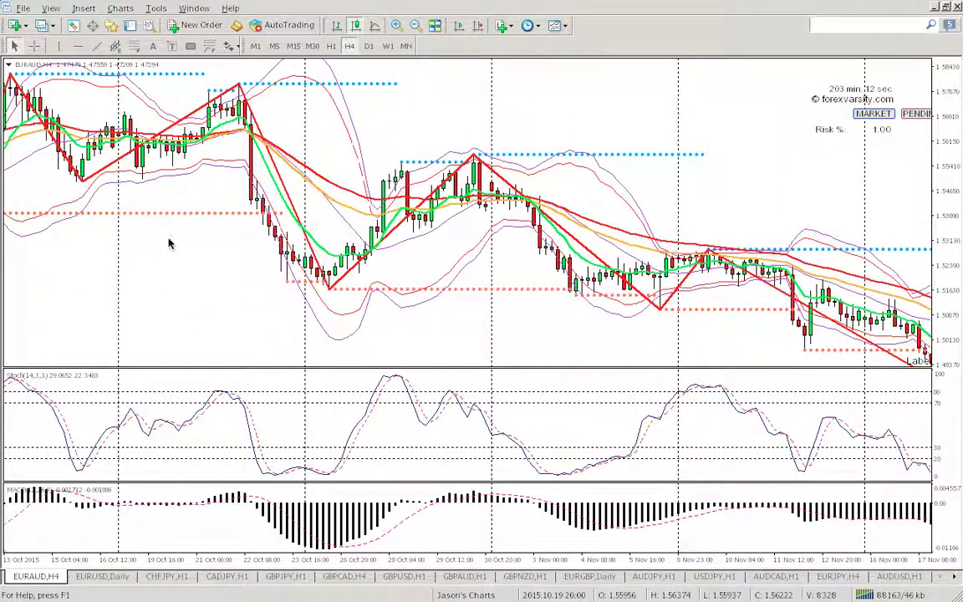
click(134, 46)
mouse_move(241, 78)
mouse_down()
mouse_move(276, 243)
mouse_move(340, 279)
mouse_move(331, 288)
mouse_up()
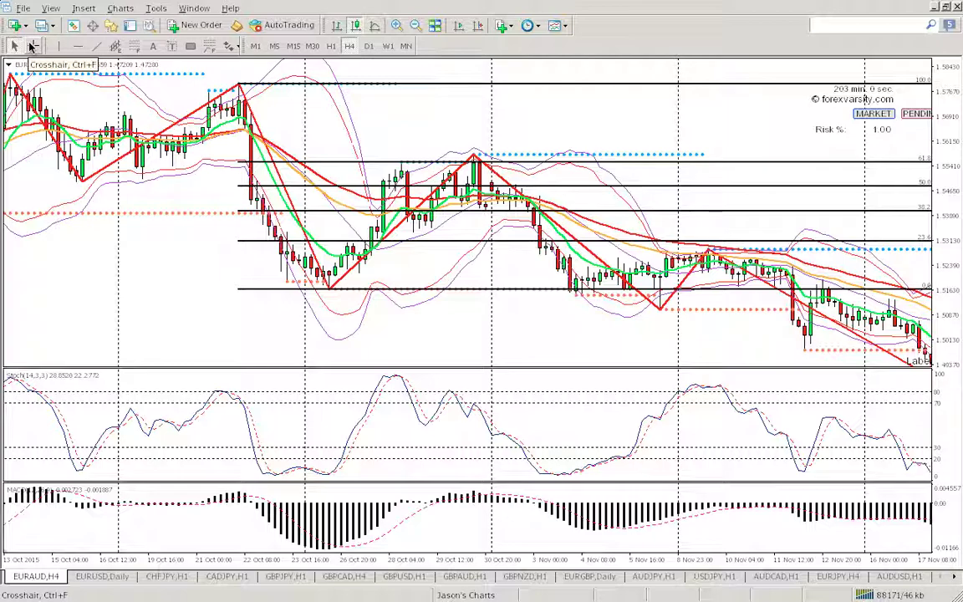
- Measure the distance from the 22 October swing high to the high and to the lower end of the 30 October candle
click(32, 46)
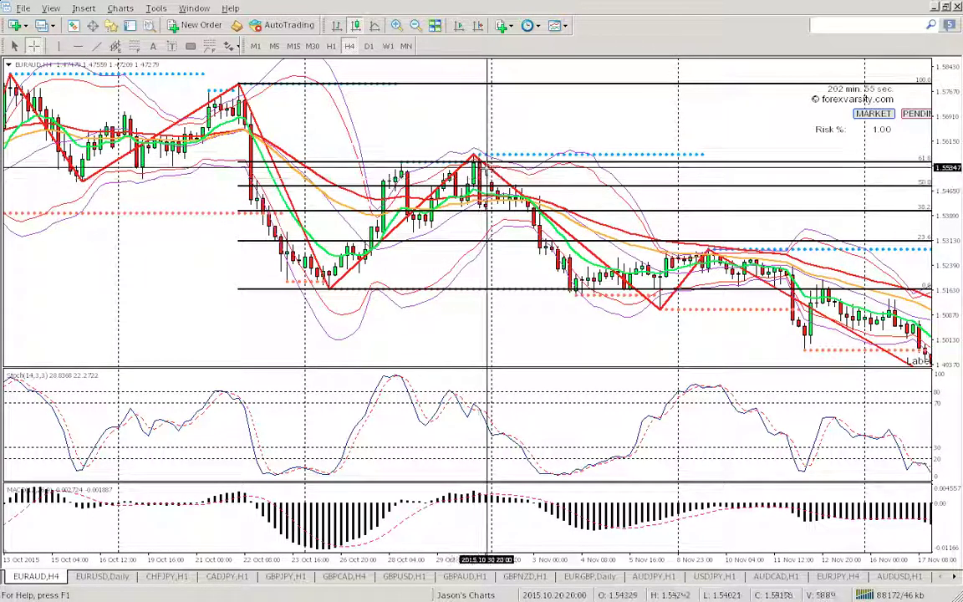
drag(240, 83, 473, 157)
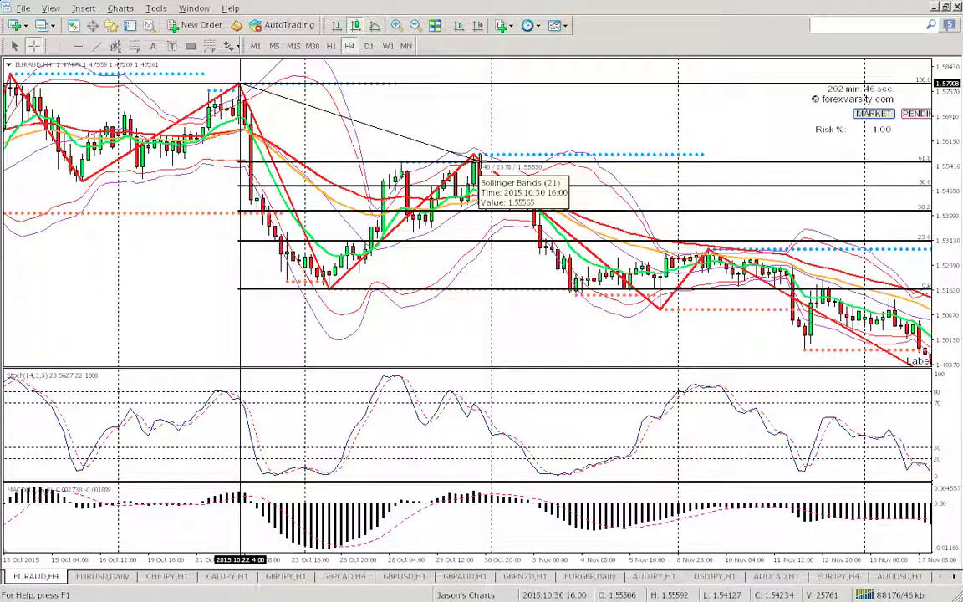
drag(474, 157, 482, 209)
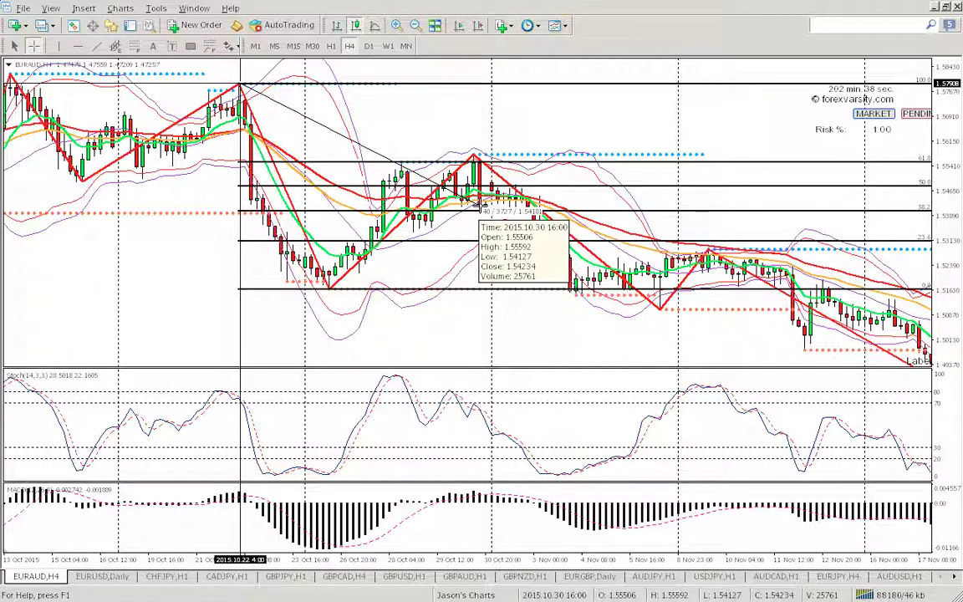
drag(481, 207, 482, 207)
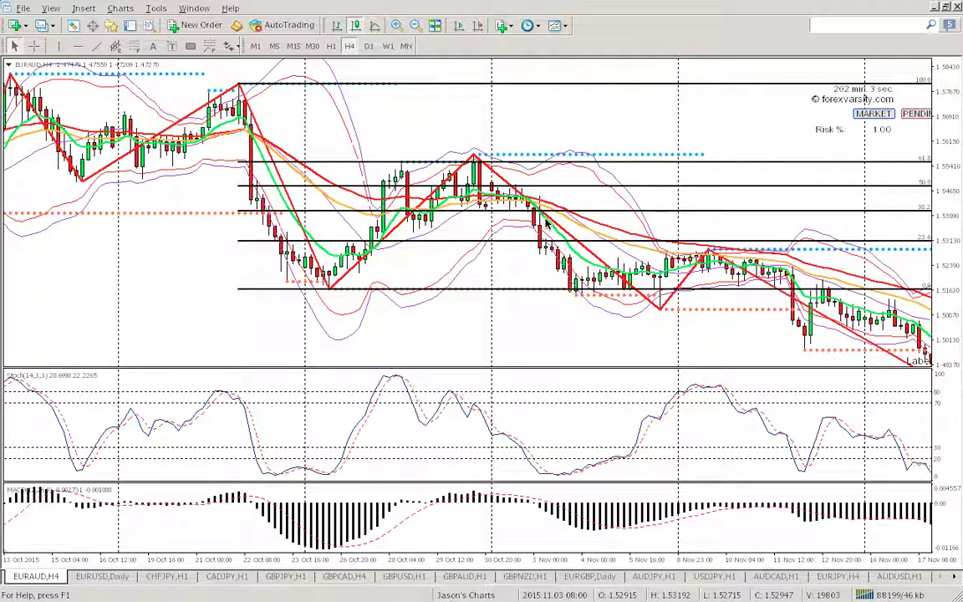
- Repeat the measurement from the 22 October high to the 30 October candle's lower end, and measure up to that candle's high
click(34, 46)
drag(240, 85, 482, 207)
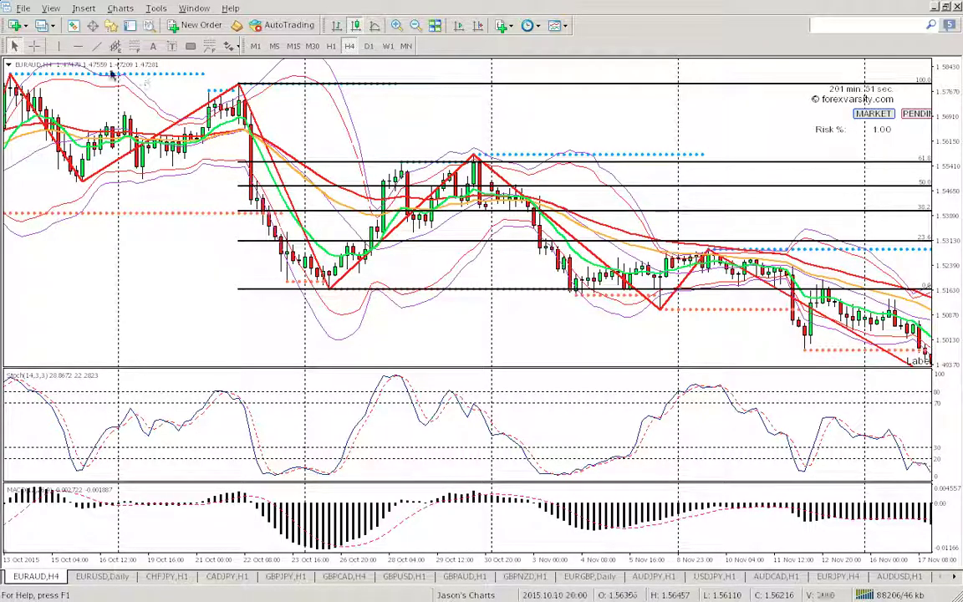
click(34, 47)
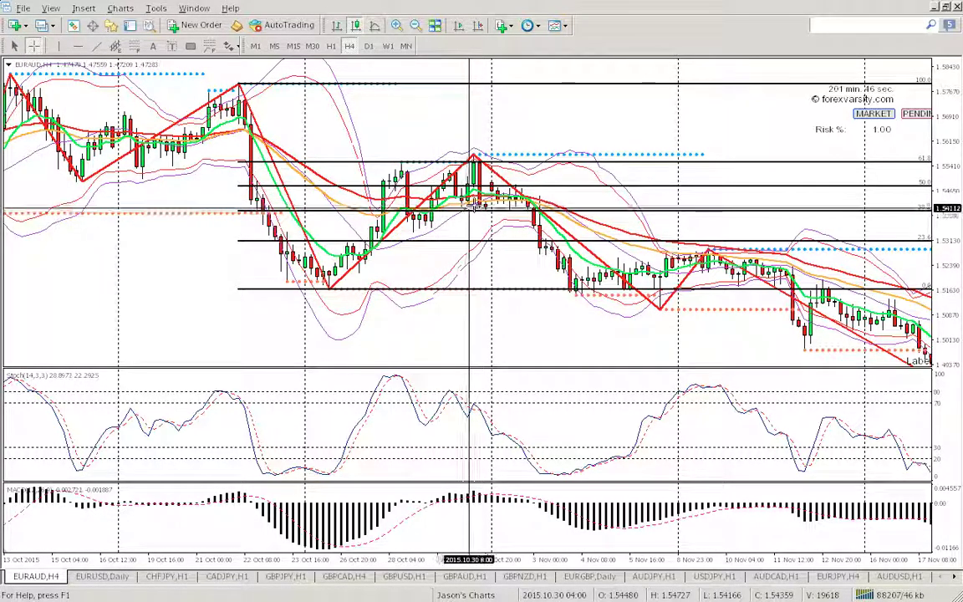
drag(478, 206, 477, 157)
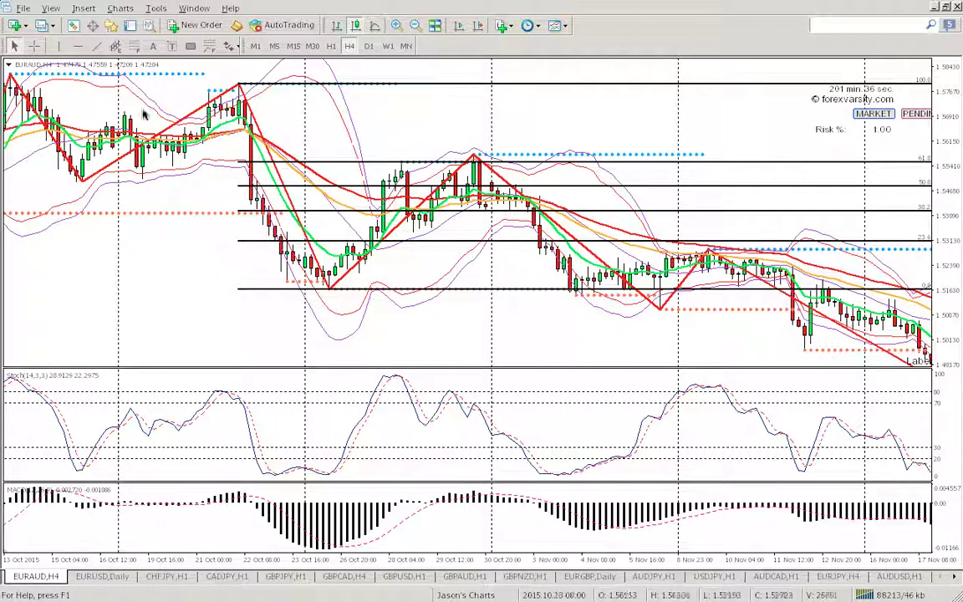
- Place a horizontal line at 1.55629 near the 61.8 retracement level and follow it forward to where price meets it in January 2016
click(77, 46)
mouse_move(493, 148)
mouse_down()
mouse_move(497, 173)
mouse_move(498, 163)
mouse_up()
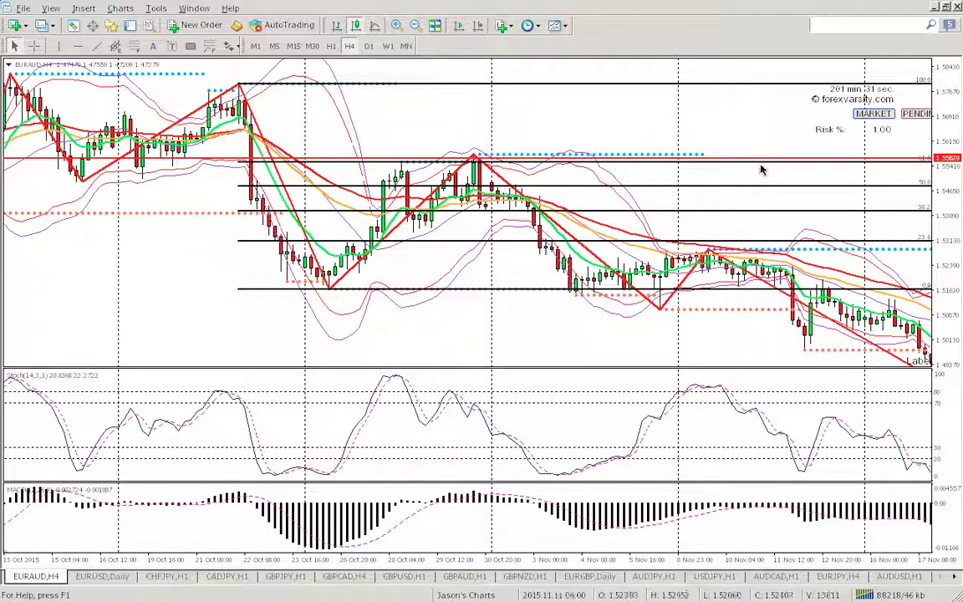
drag(690, 123, 565, 122)
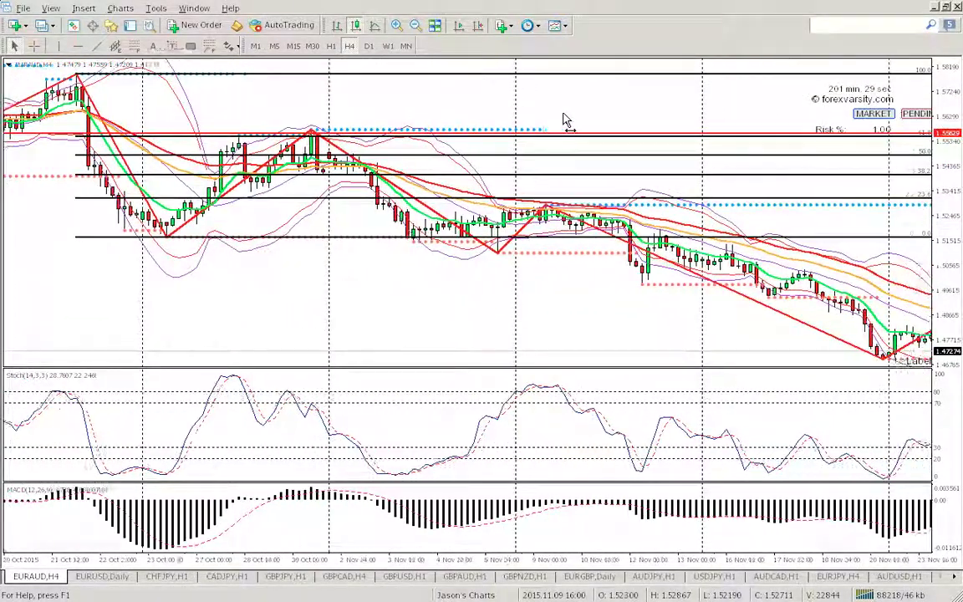
drag(690, 177, 422, 155)
drag(710, 132, 462, 155)
drag(756, 101, 533, 94)
drag(727, 109, 564, 110)
drag(692, 202, 317, 167)
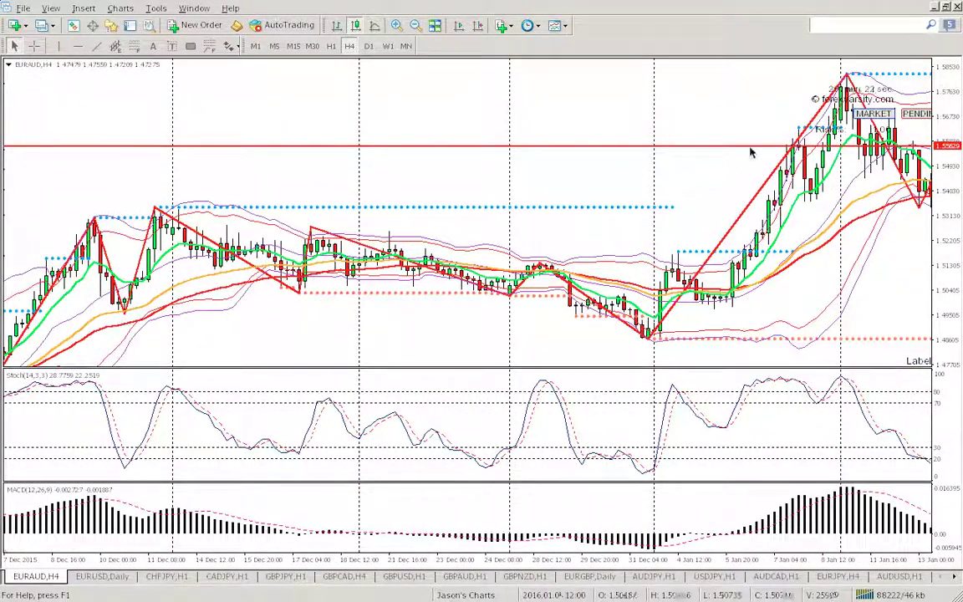
mouse_move(797, 143)
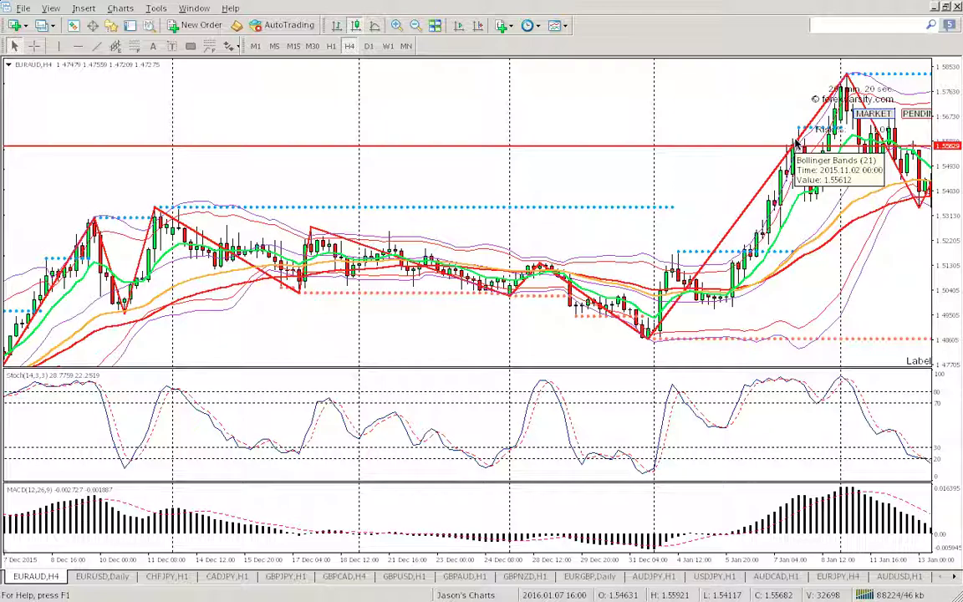
- Measure the distance from the lower end of the 30 October candle down to the 25 November swing low
click(458, 25)
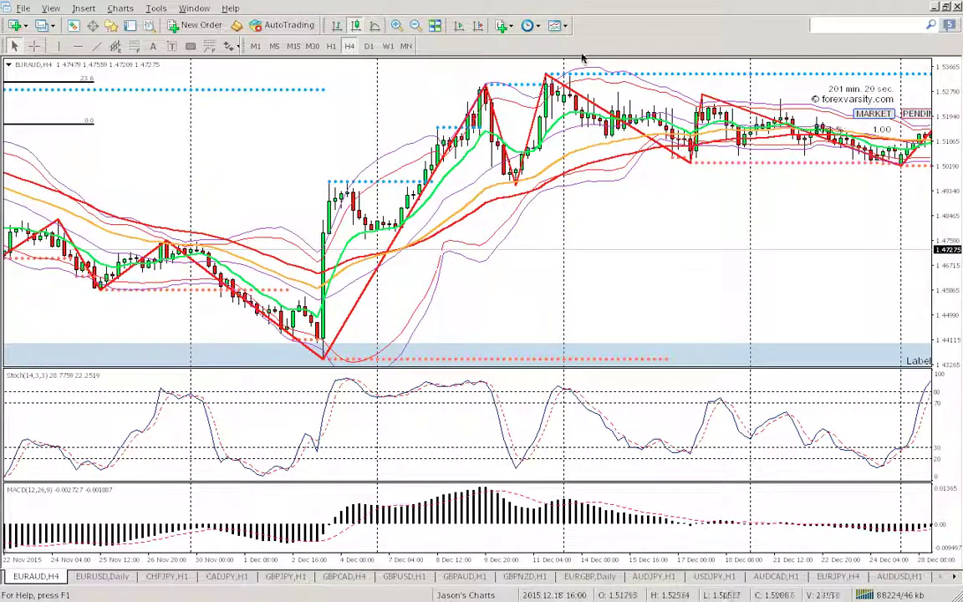
click(415, 25)
drag(277, 106, 682, 92)
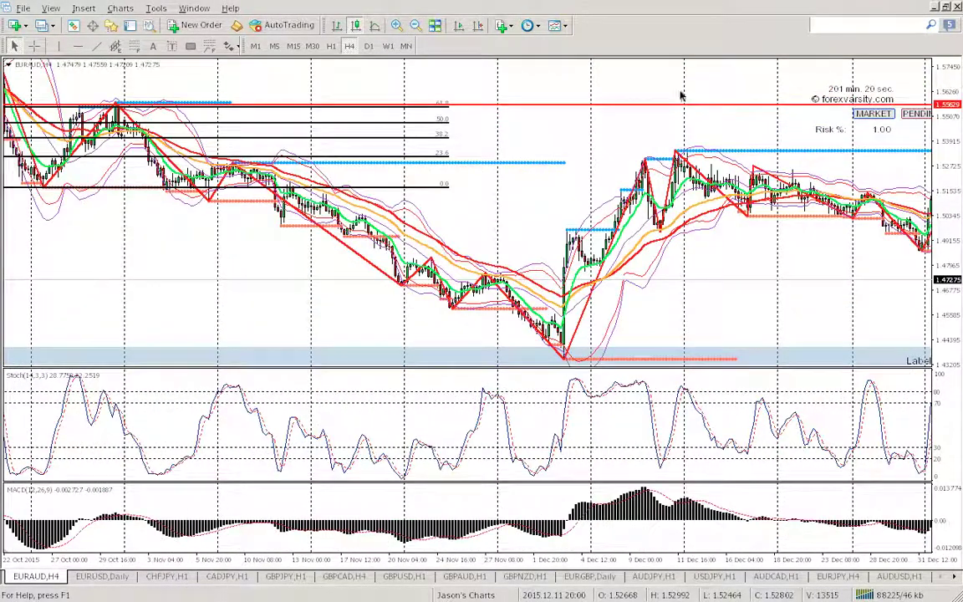
right_click(193, 268)
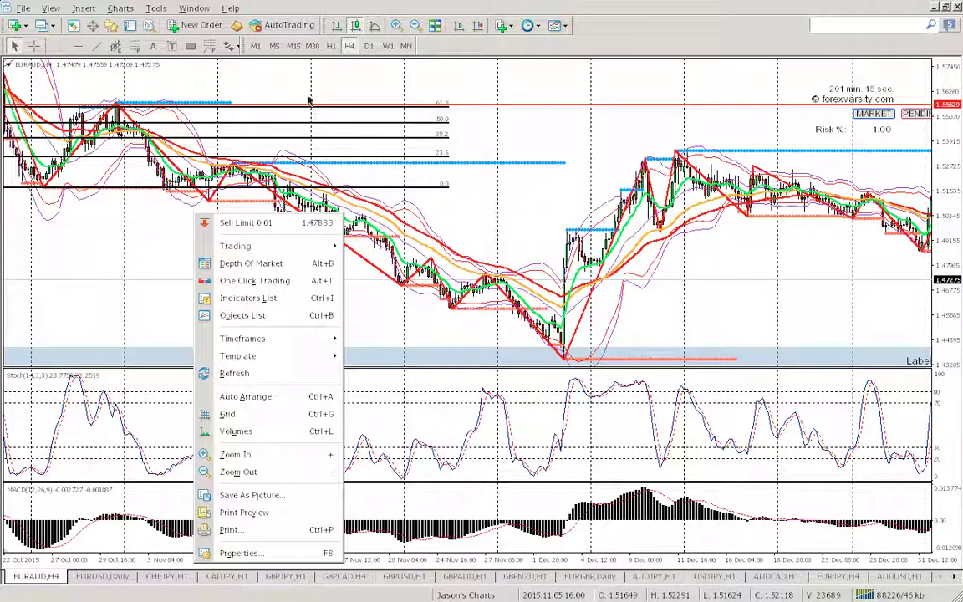
click(215, 252)
drag(214, 252, 397, 313)
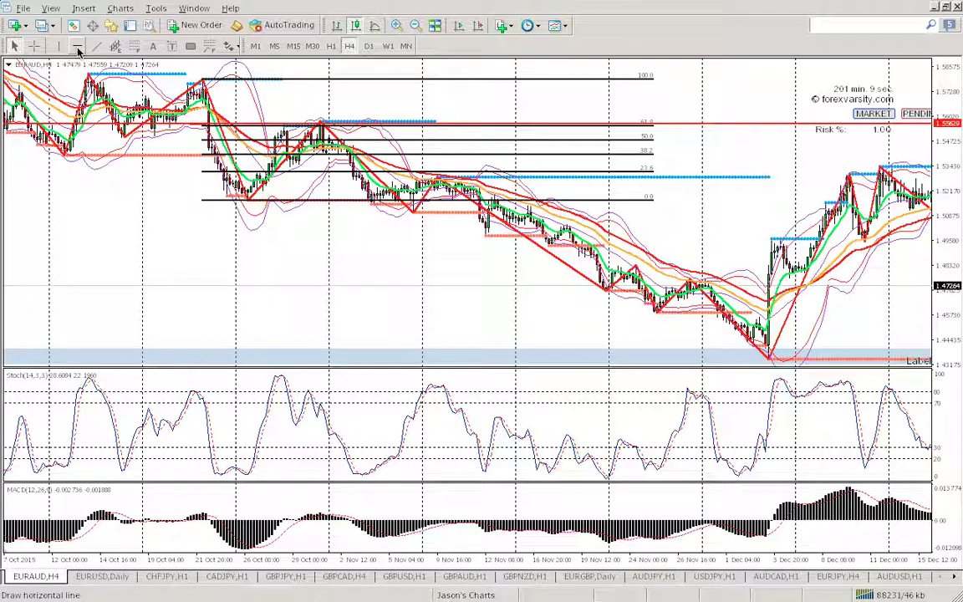
click(33, 46)
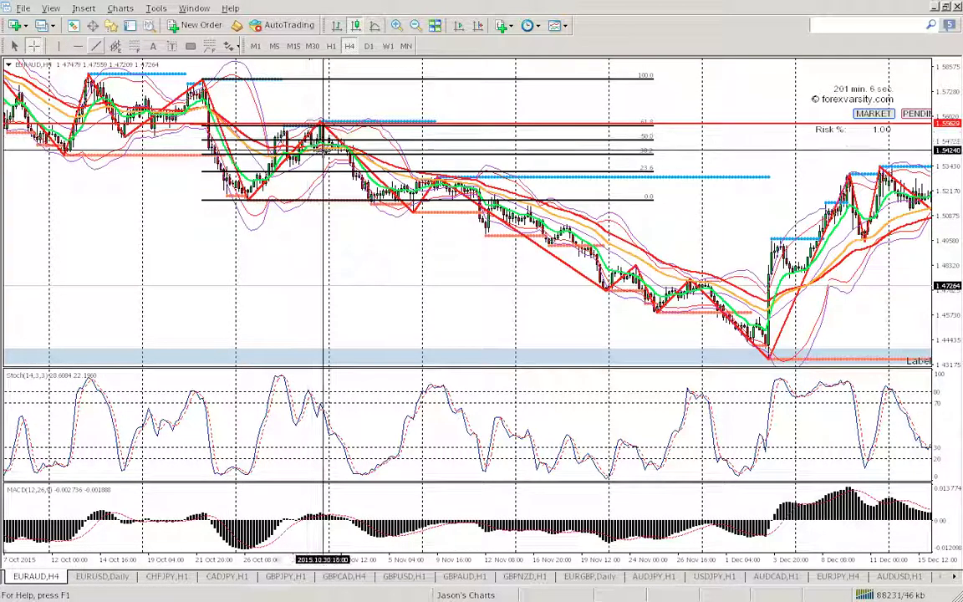
drag(324, 149, 655, 314)
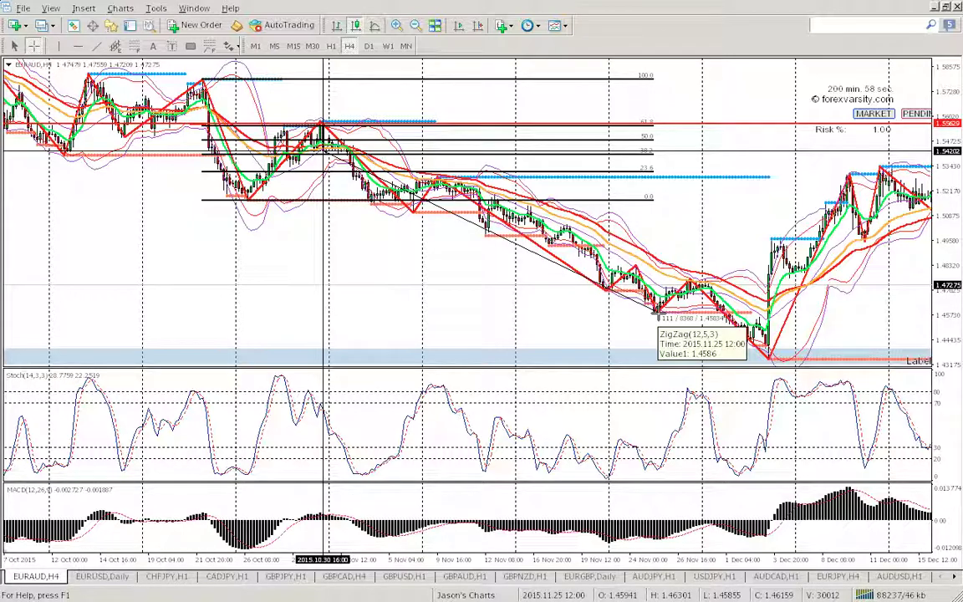
drag(655, 313, 655, 313)
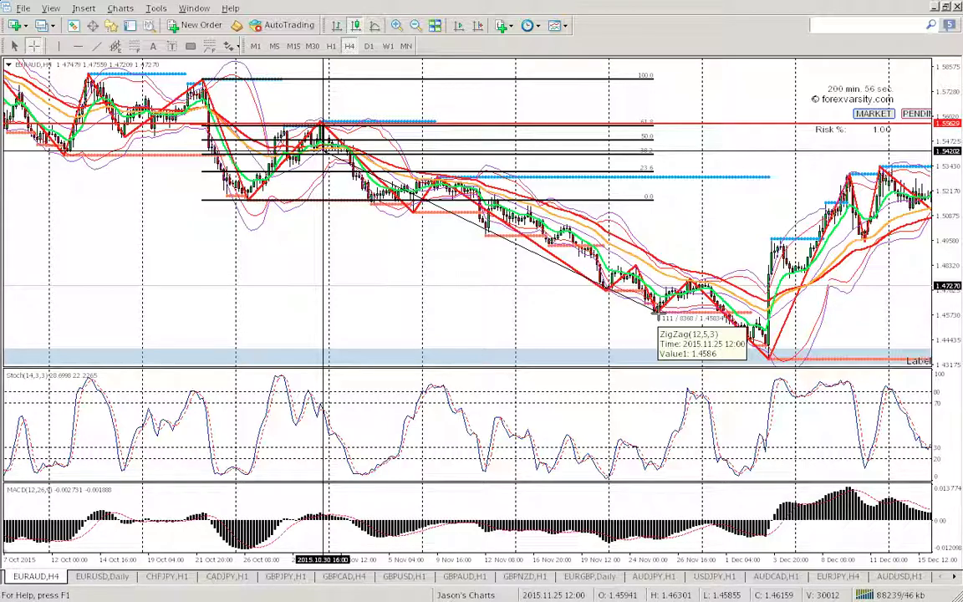
drag(655, 313, 655, 314)
drag(655, 313, 655, 314)
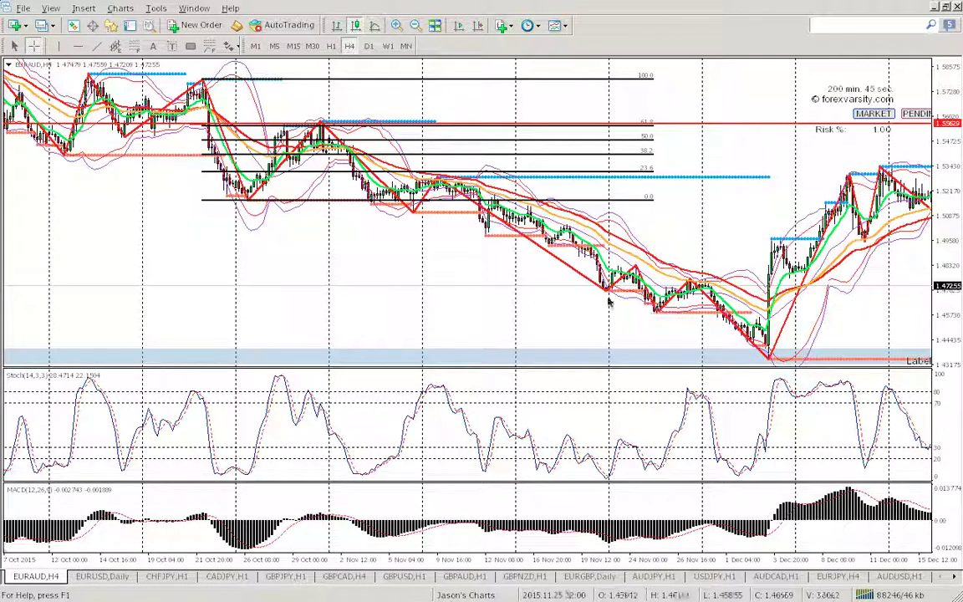
- Delete the Fibonacci retracement and the horizontal line at 1.55629 from the chart
right_click(204, 96)
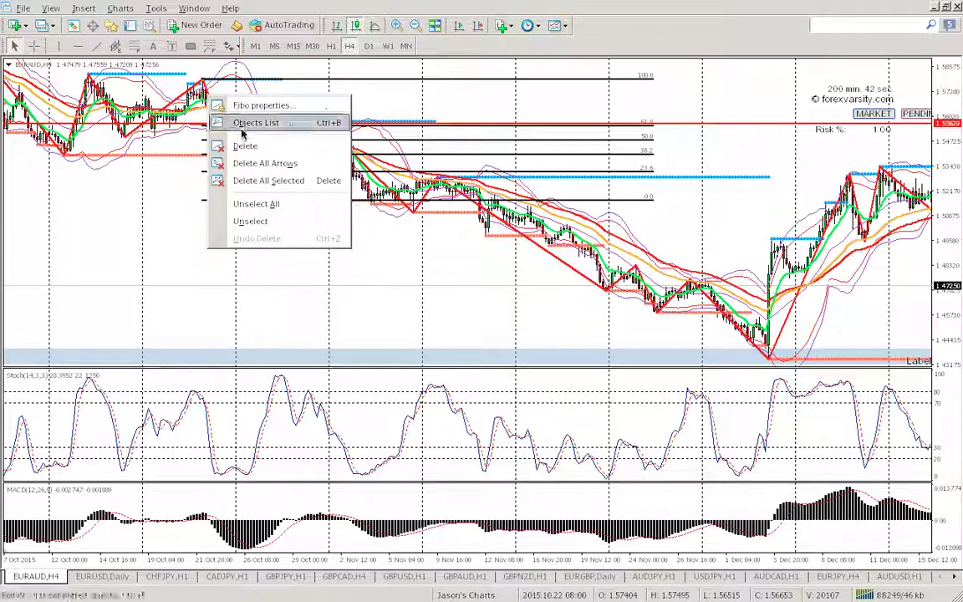
click(248, 143)
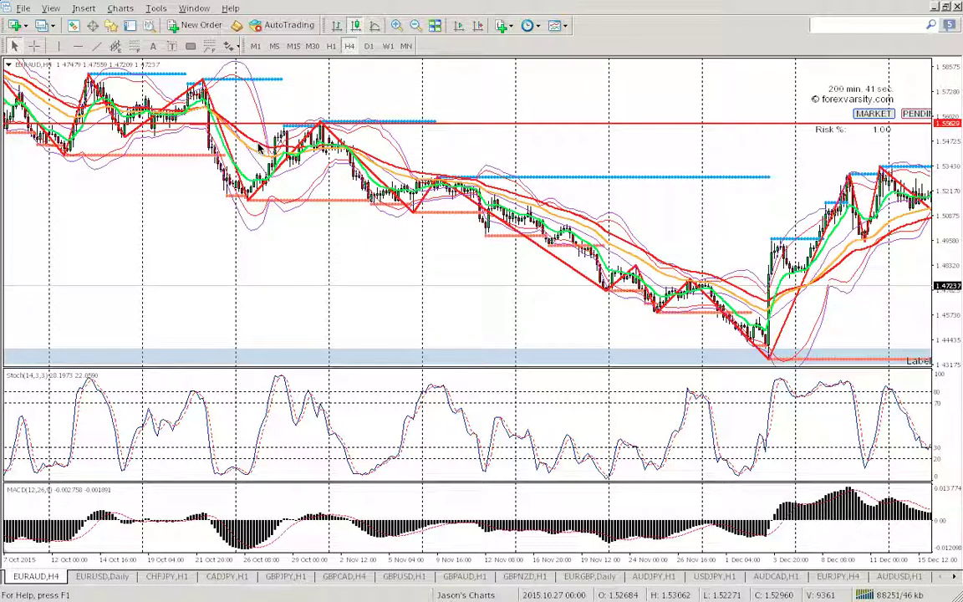
right_click(617, 125)
click(666, 178)
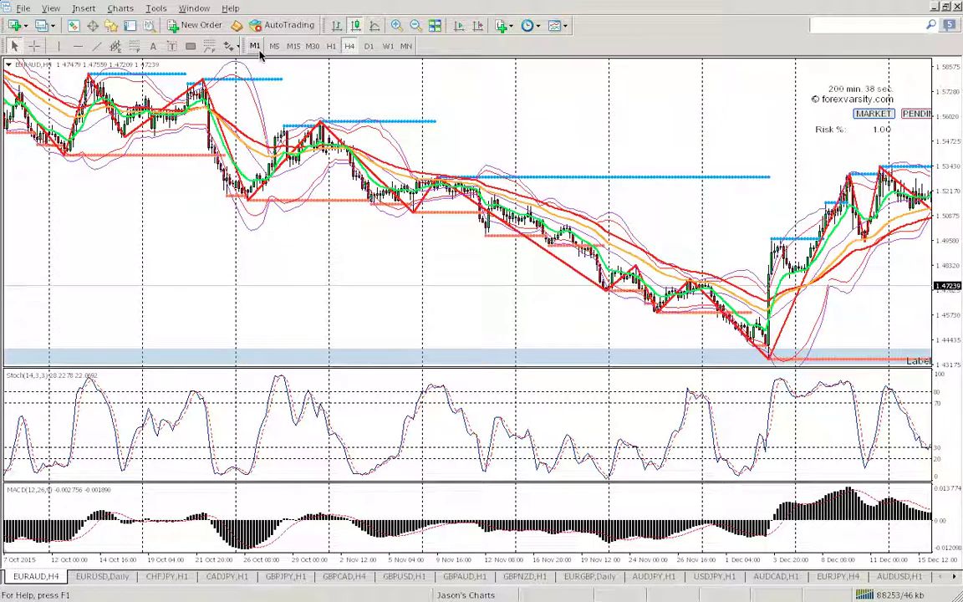
- Draw a small rectangle over the 30 October swing high and a Fibonacci retracement from the 22 October high to the following swing low
click(190, 46)
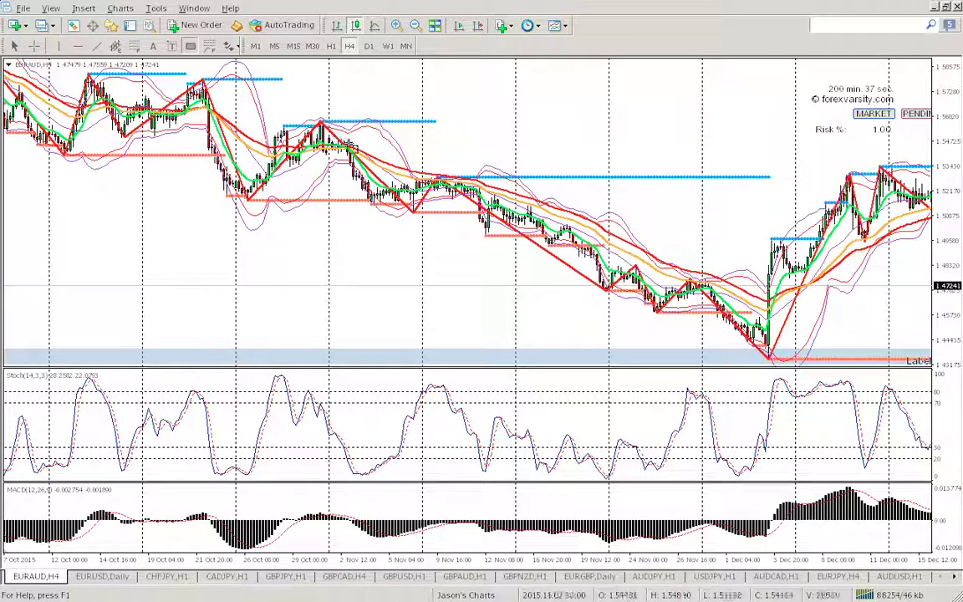
drag(318, 126, 307, 121)
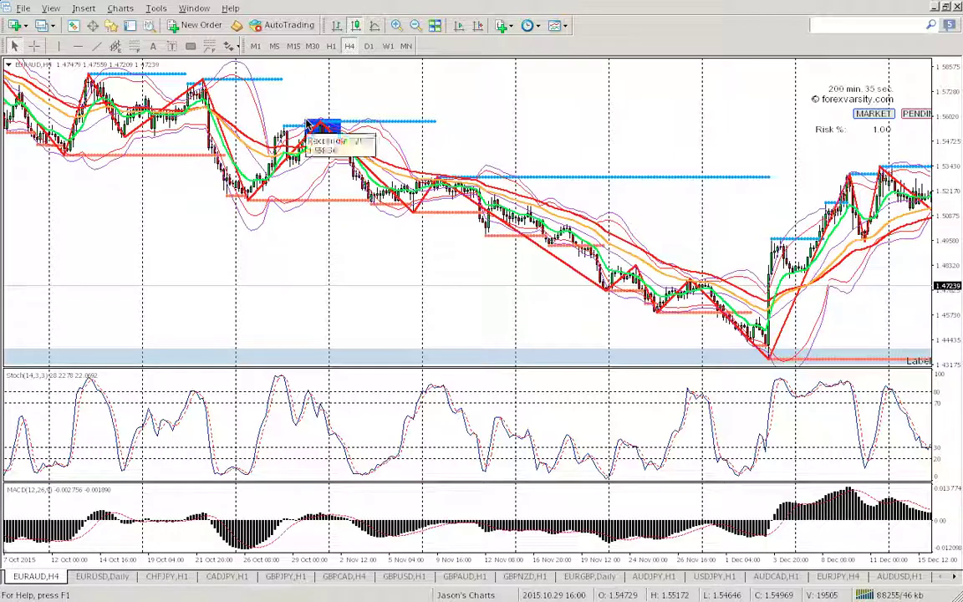
click(133, 46)
drag(201, 80, 255, 207)
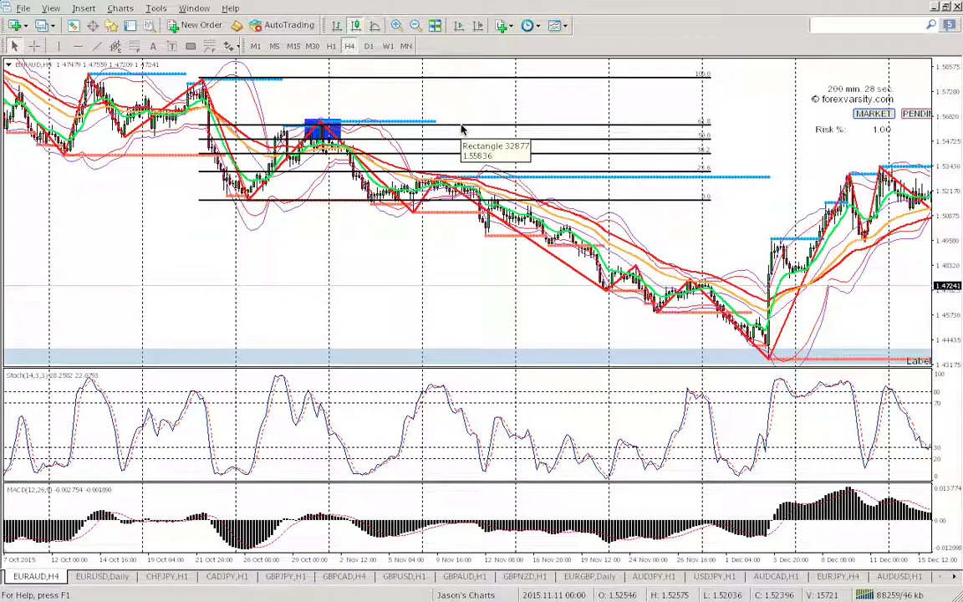
- Add a 0.782 level with the description 78.2 to the Fibonacci retracement
right_click(211, 101)
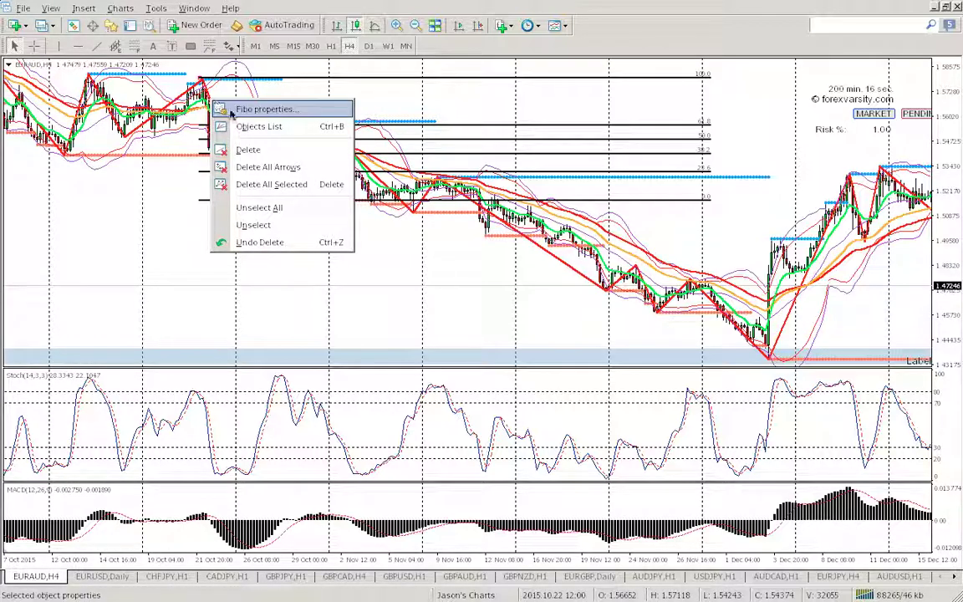
click(242, 109)
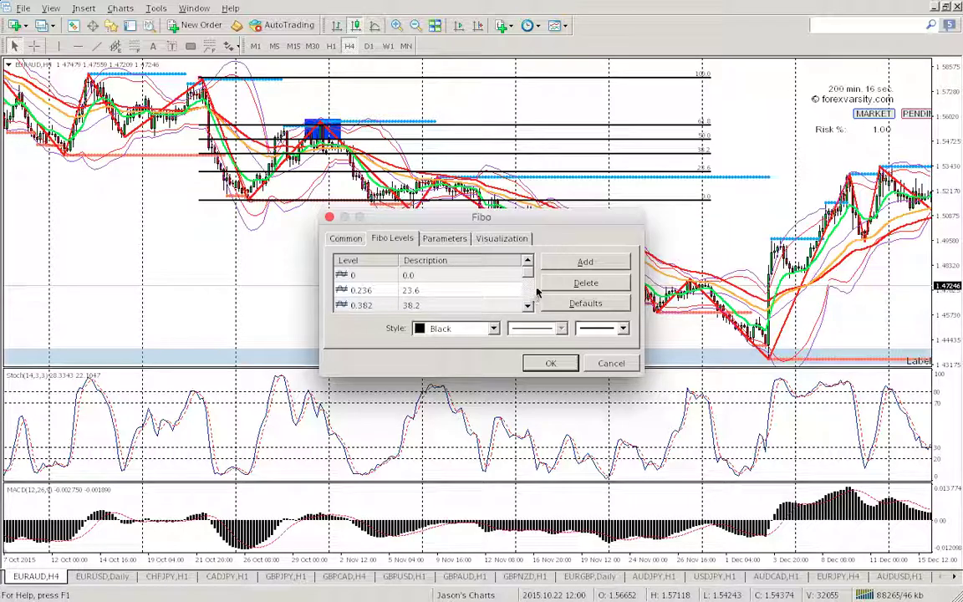
click(584, 262)
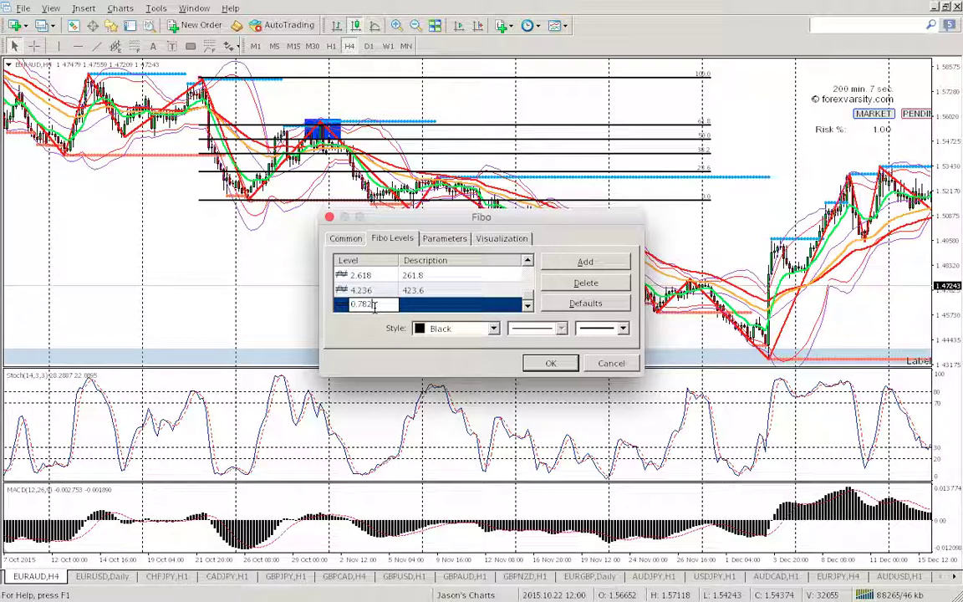
click(417, 310)
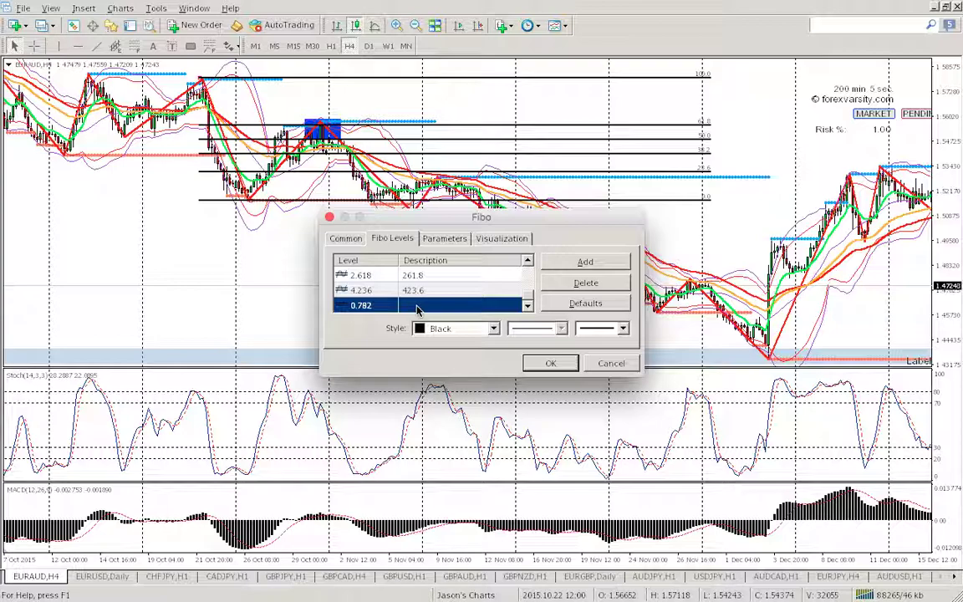
click(419, 307)
text(78.2)
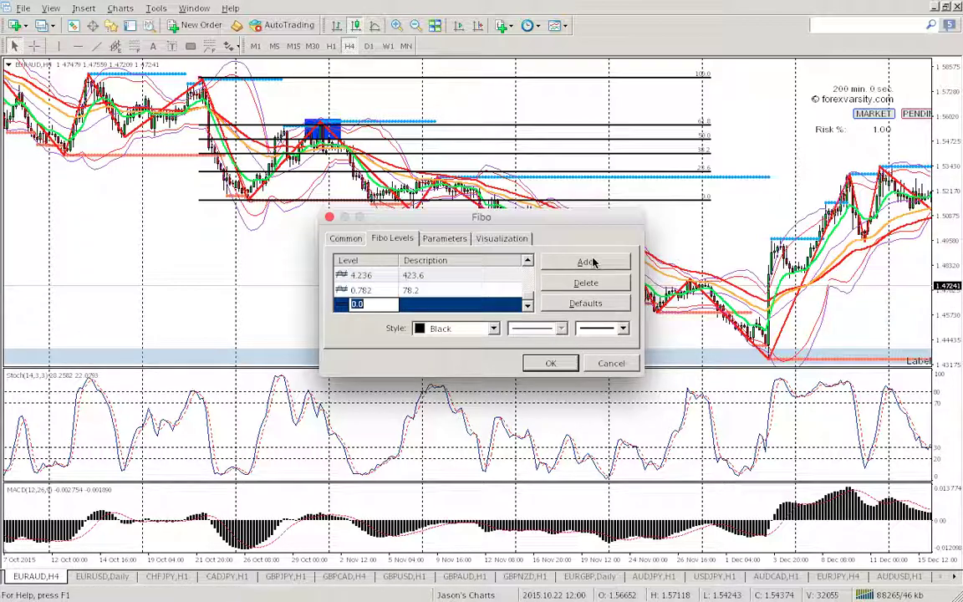
click(550, 363)
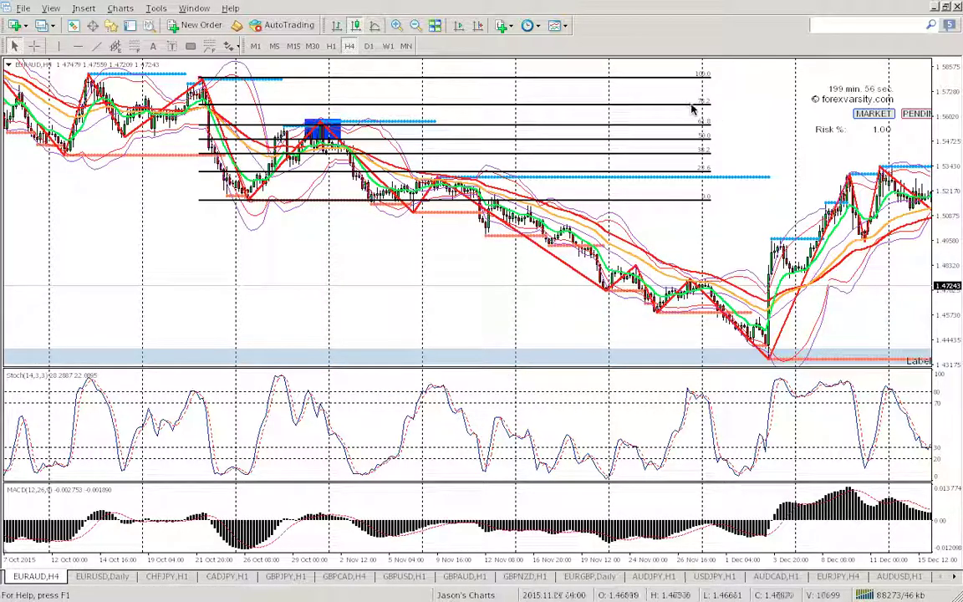
- Draw a wide rectangle covering the zone between the 23.6 and 38.2 retracement levels, and remove it again
click(396, 25)
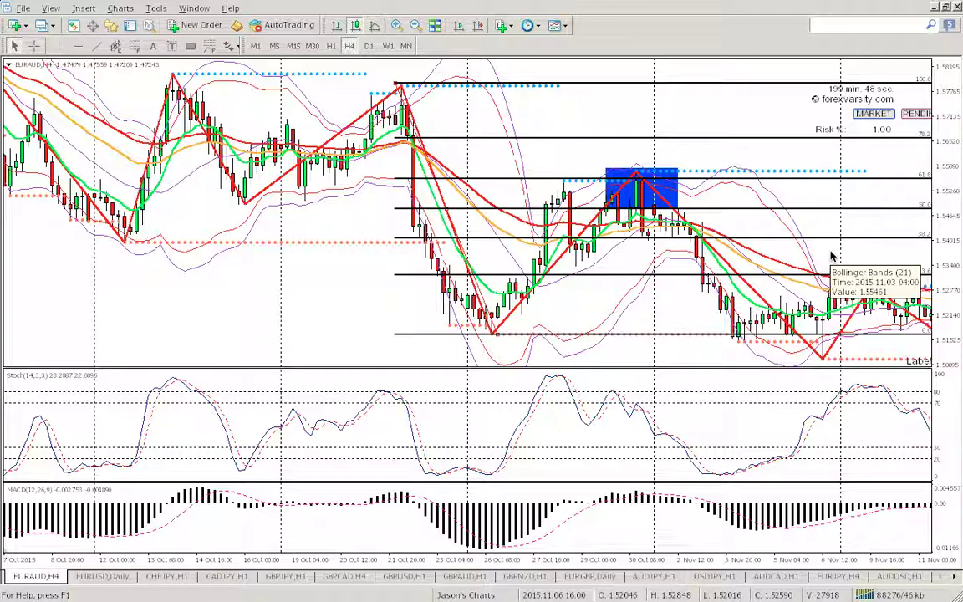
click(190, 46)
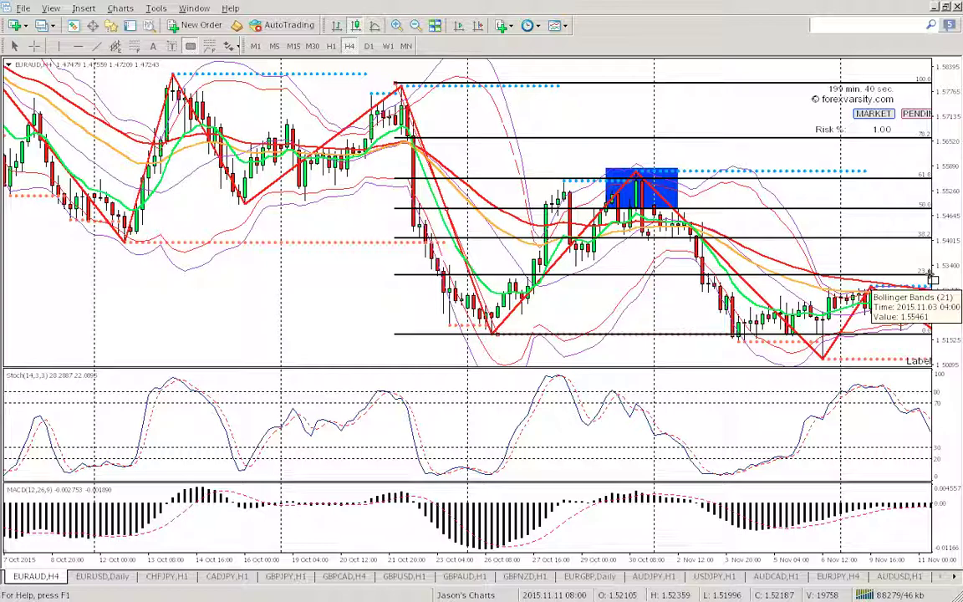
drag(930, 275, 456, 239)
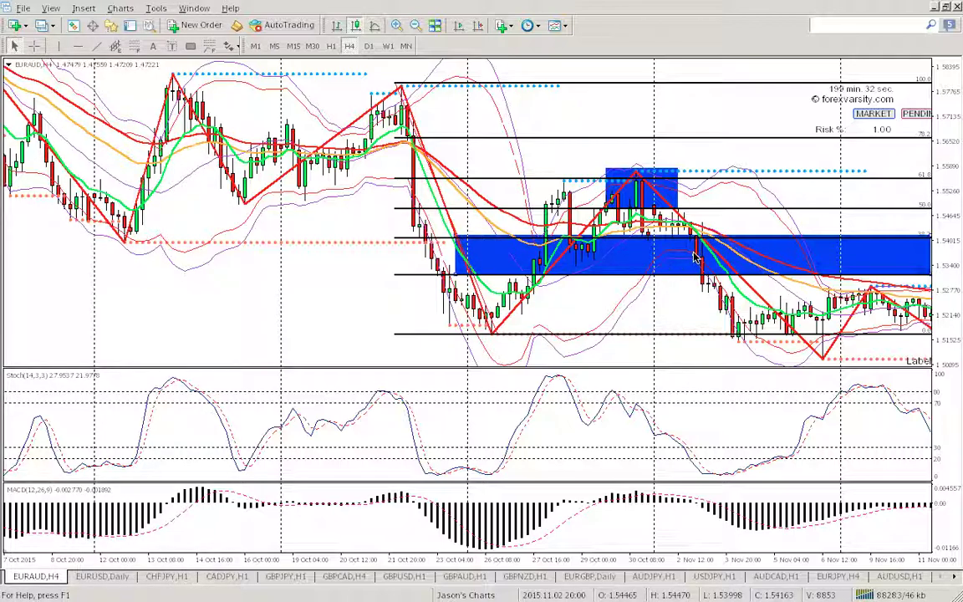
drag(692, 258, 319, 294)
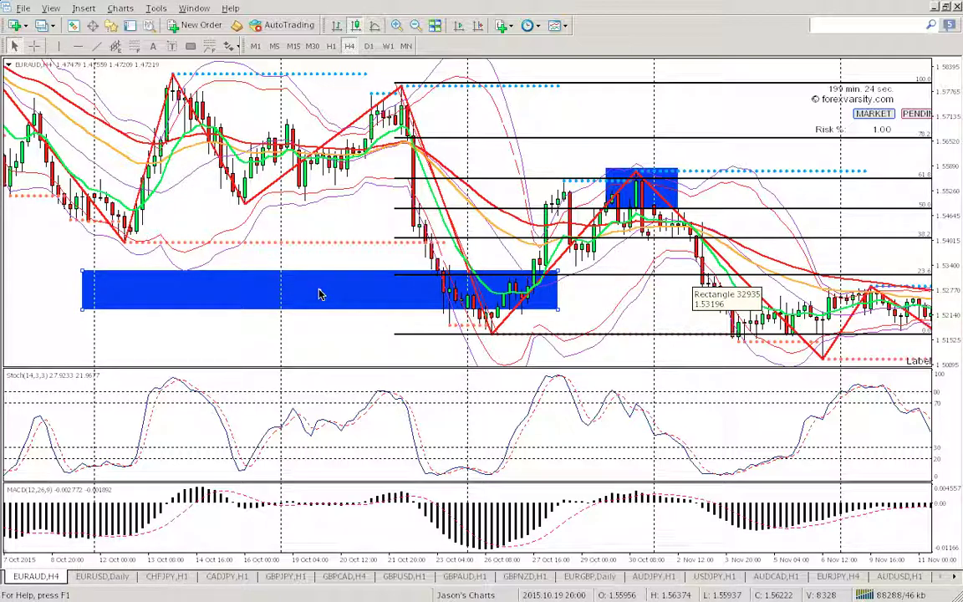
right_click(319, 294)
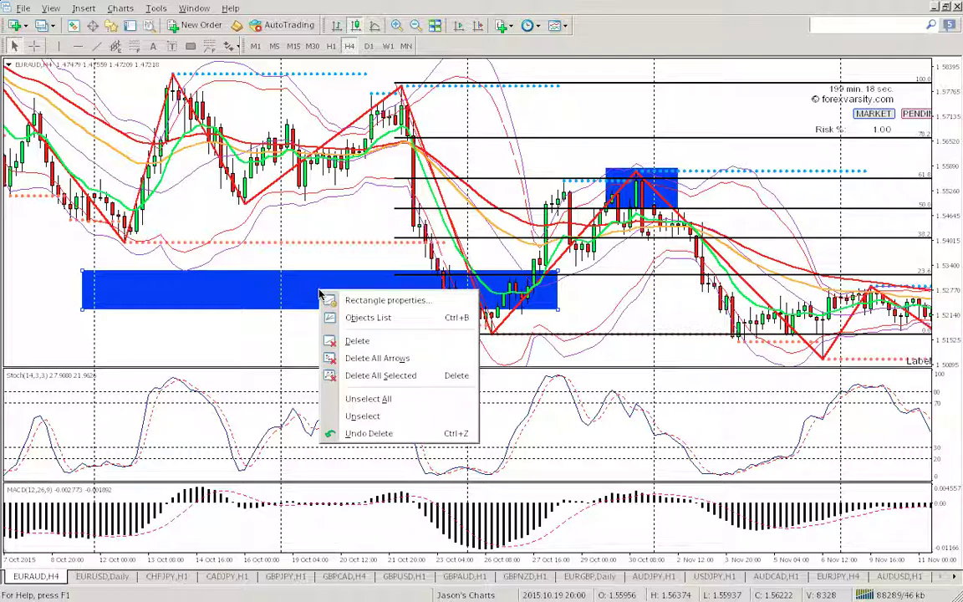
click(327, 339)
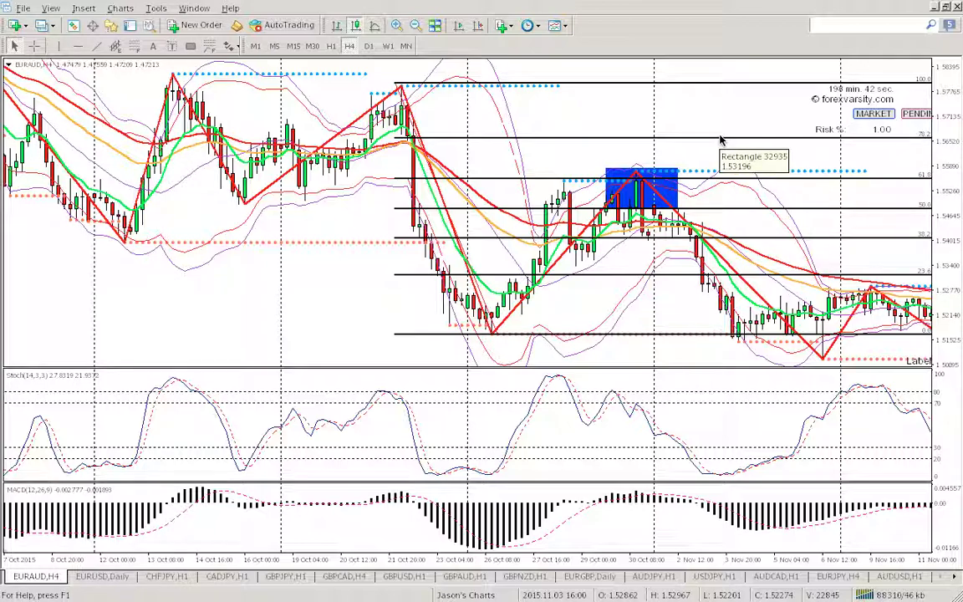
- Place a horizontal line at 1.56645, just above the 78.2 retracement level
click(76, 45)
click(614, 125)
drag(614, 127, 611, 135)
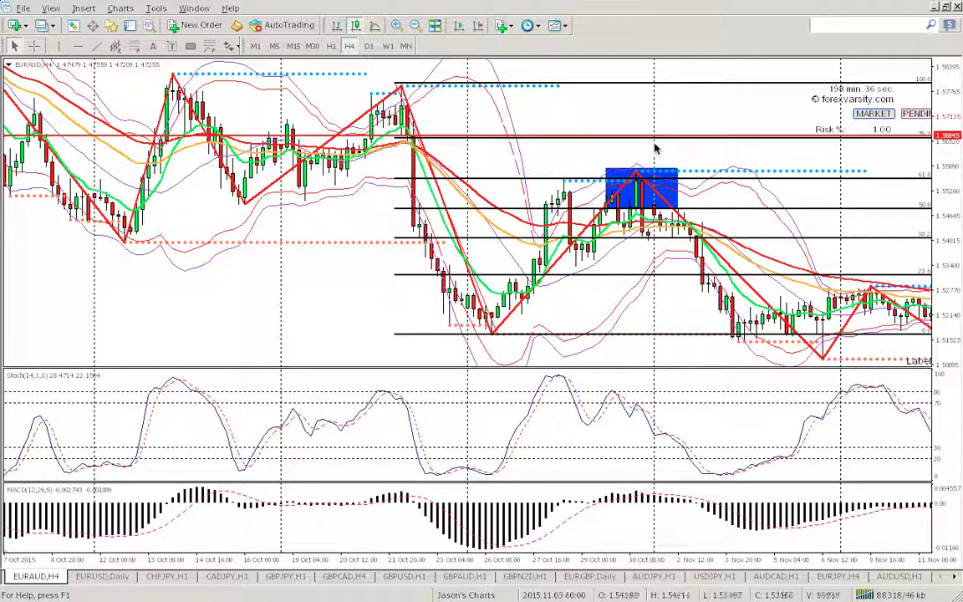
- Measure from the lower end of the 30 October 16:00 candle up to just above the swing high, and on up to the 78.2 level
click(34, 45)
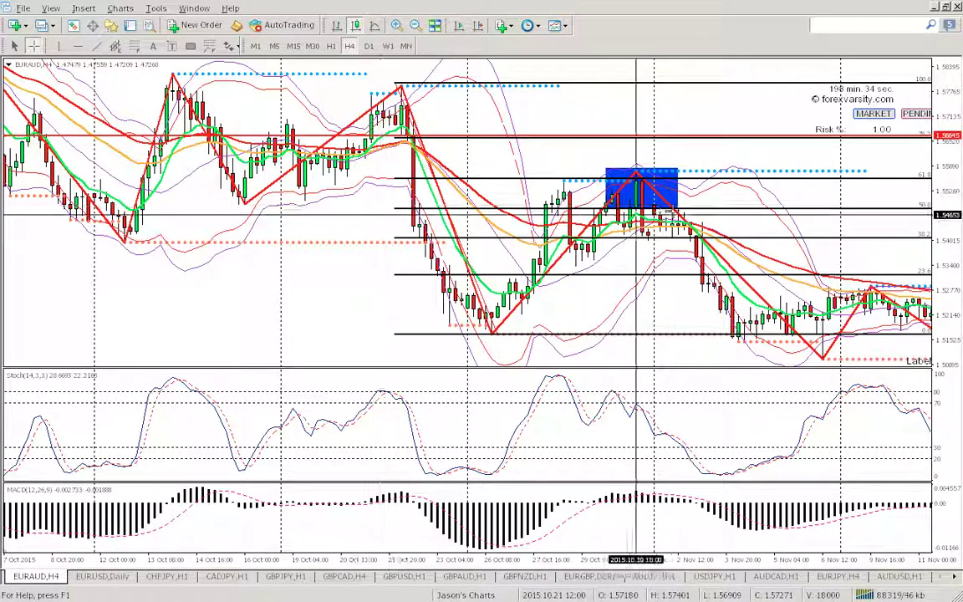
drag(646, 234, 659, 163)
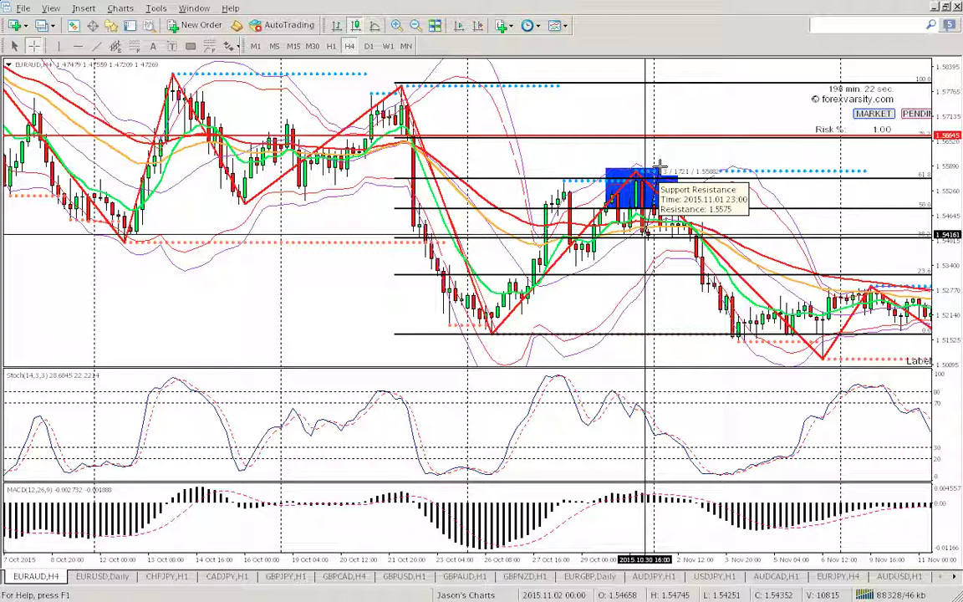
drag(660, 166, 661, 135)
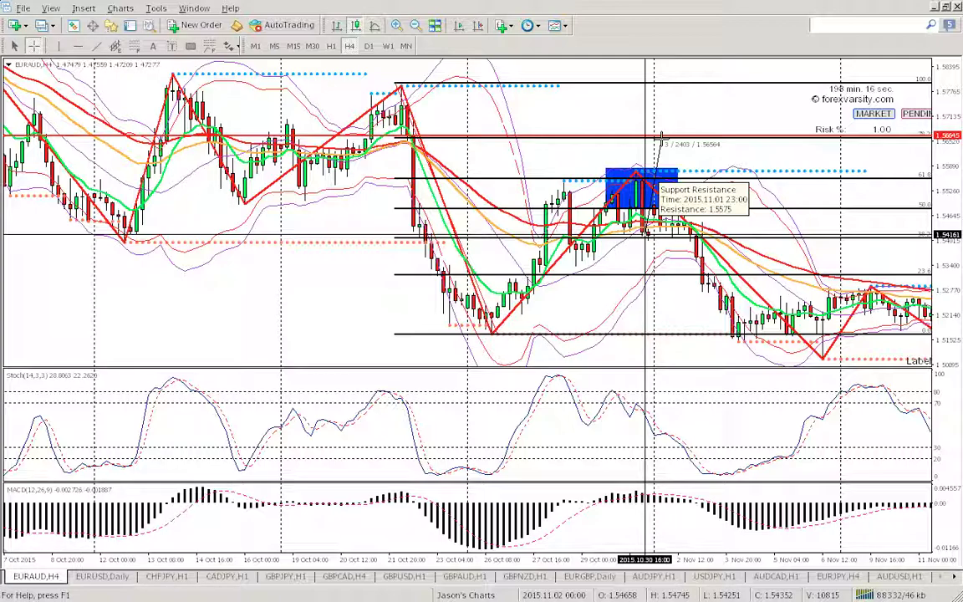
drag(661, 135, 662, 137)
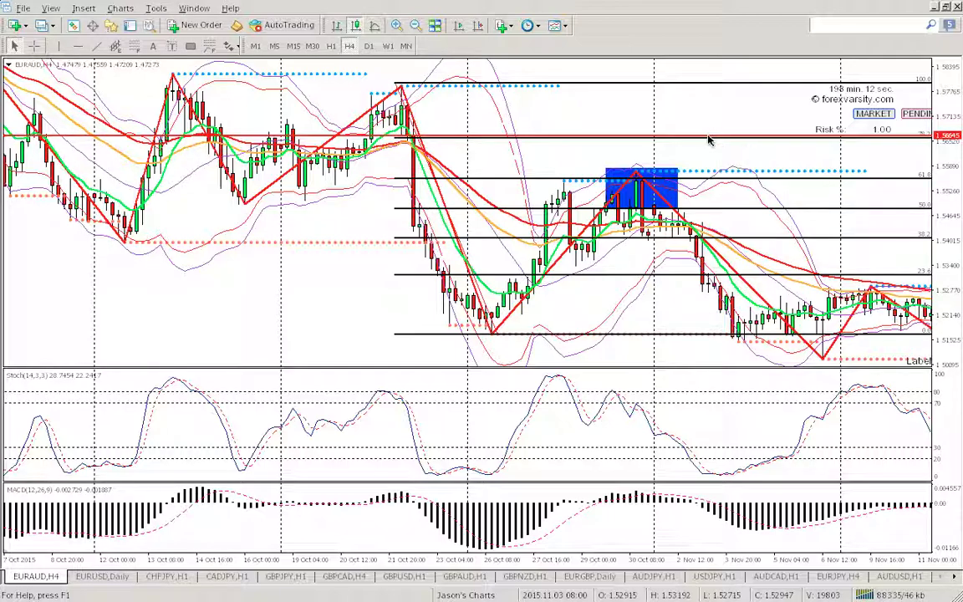
- Delete the horizontal line near the 78.2 level and the small rectangle that marks the 30 October swing high
right_click(708, 140)
click(746, 186)
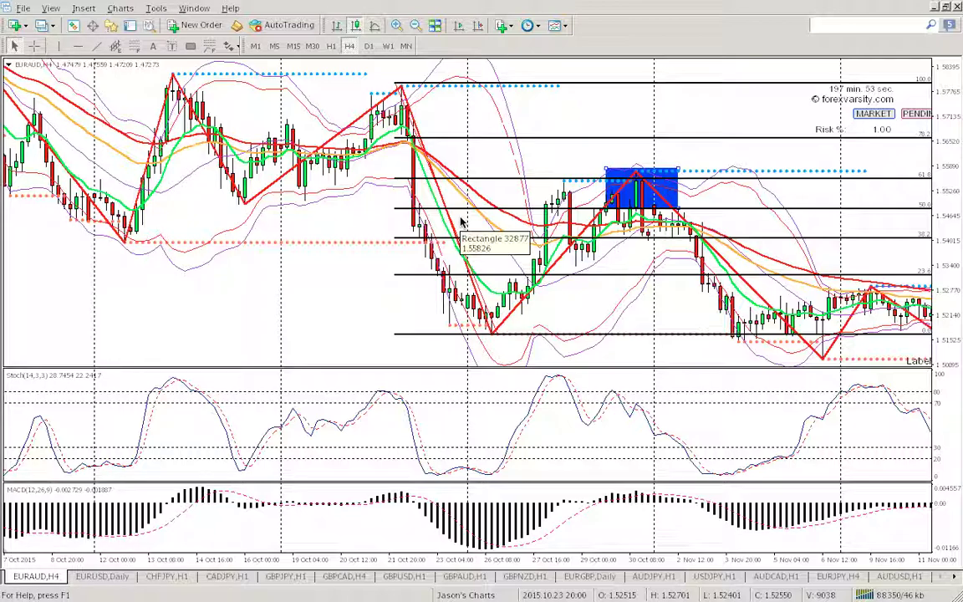
drag(646, 198, 649, 137)
right_click(651, 138)
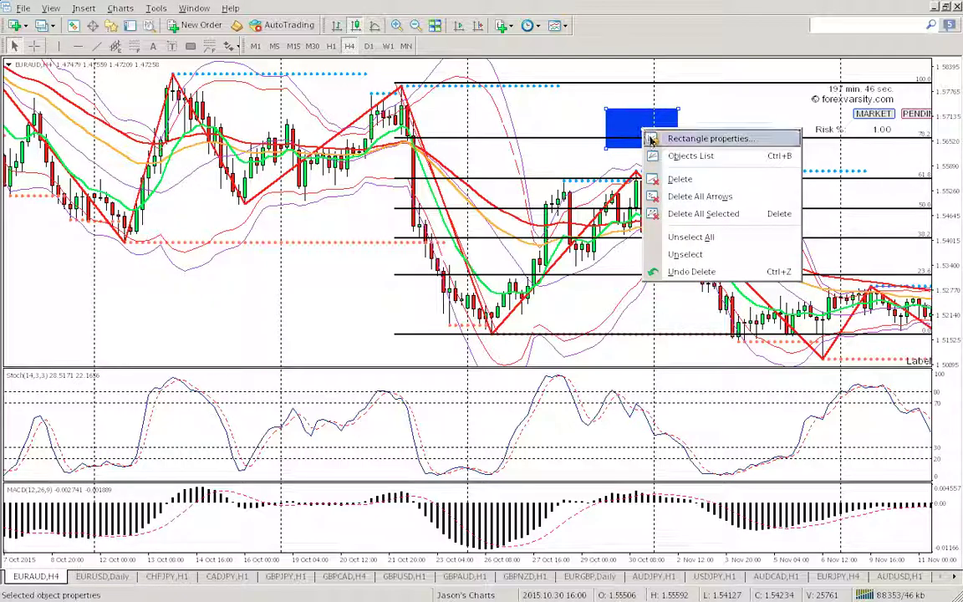
click(692, 180)
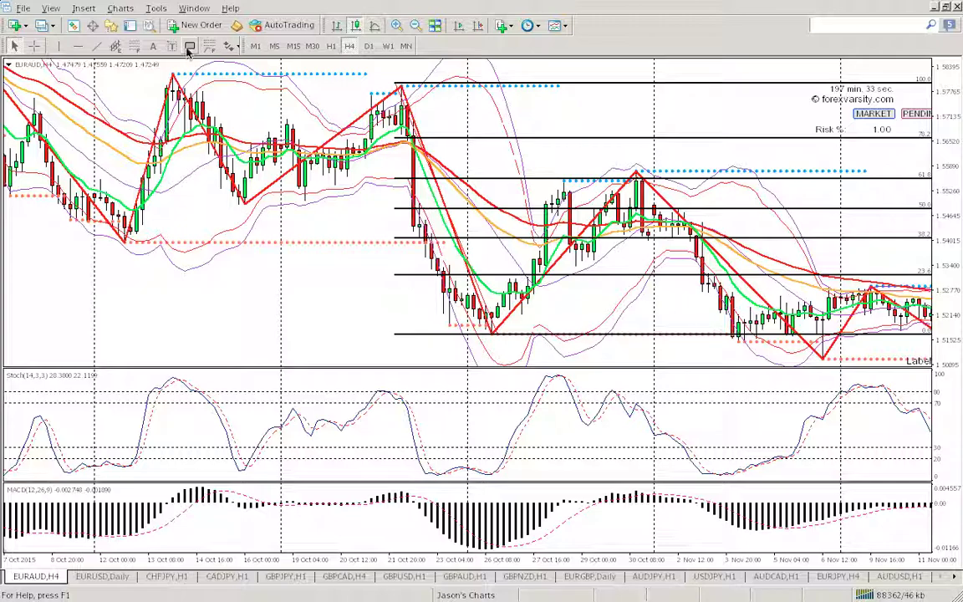
- Draw a rectangle between the 50.0 and 61.8 retracement levels, spanning from 28 October to early November
click(190, 46)
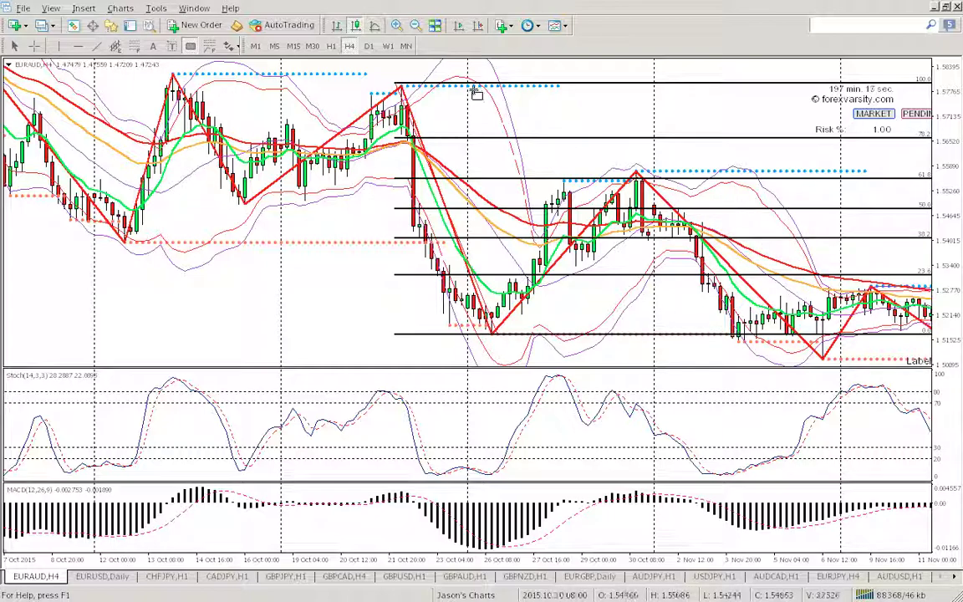
click(14, 46)
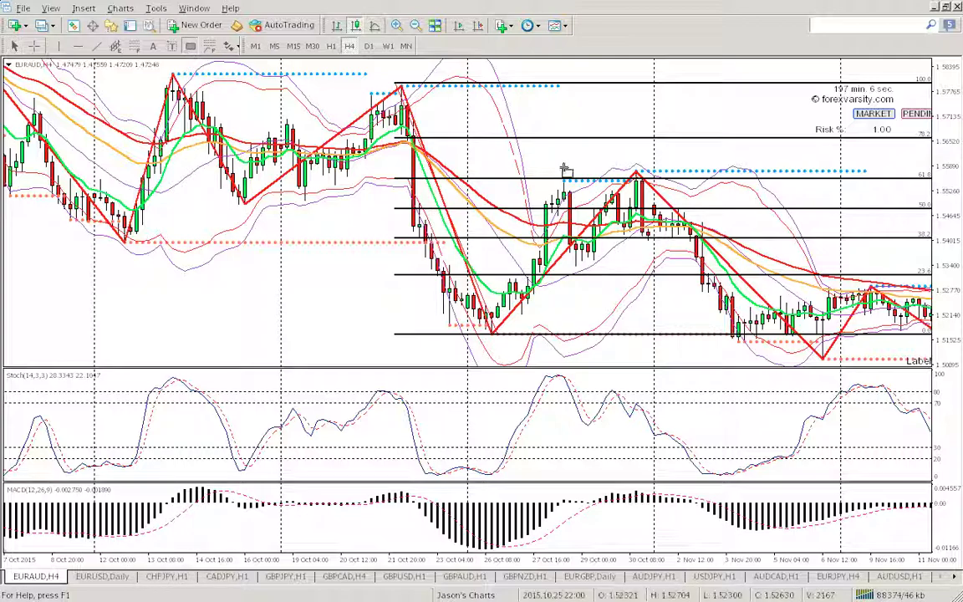
mouse_move(704, 208)
mouse_down()
mouse_move(563, 170)
mouse_move(560, 180)
mouse_up()
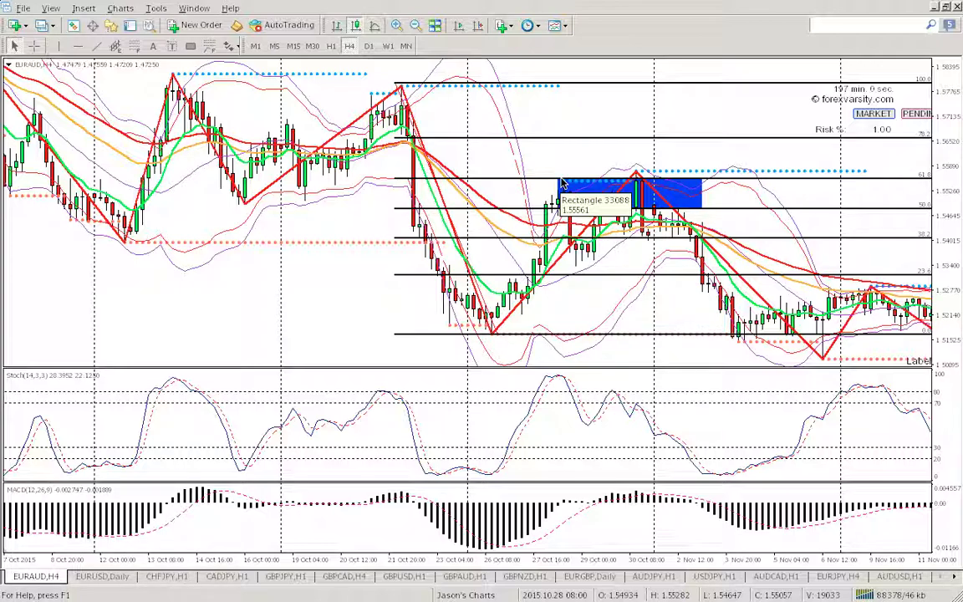
- Switch the EURAUD chart to the daily timeframe and bring the 2015 price history from January onward into view
click(368, 45)
drag(355, 151, 812, 175)
click(420, 26)
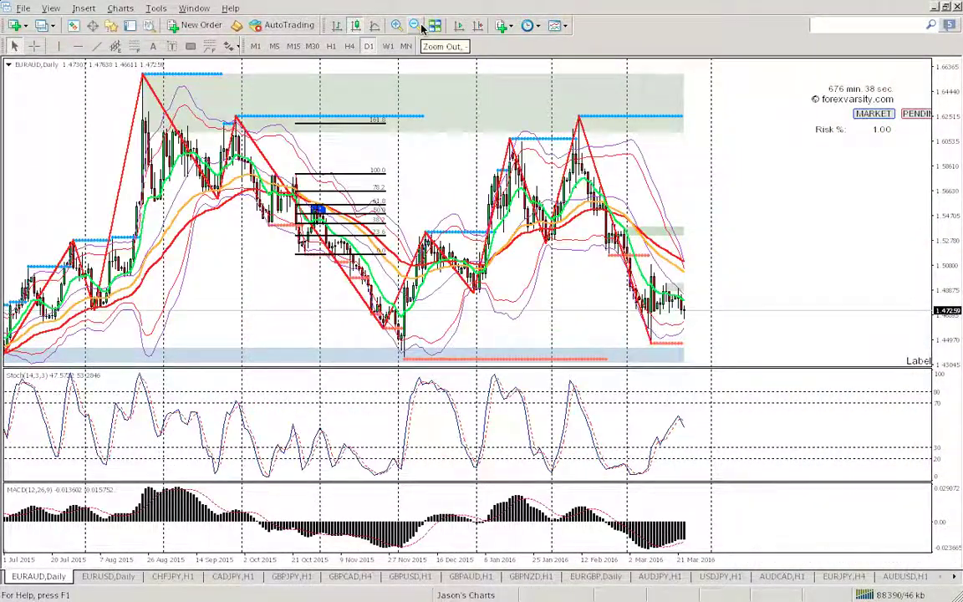
click(396, 25)
drag(422, 149, 604, 147)
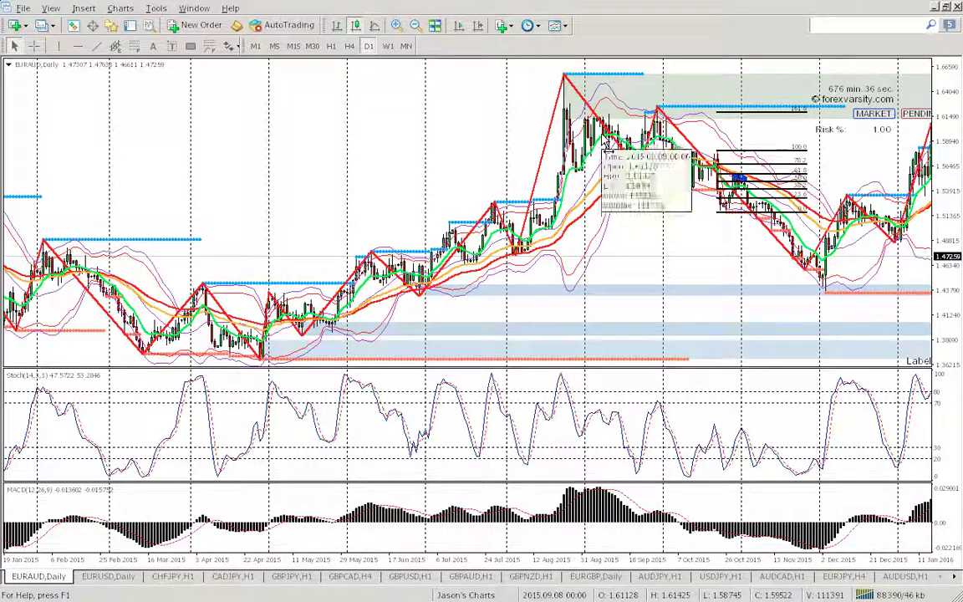